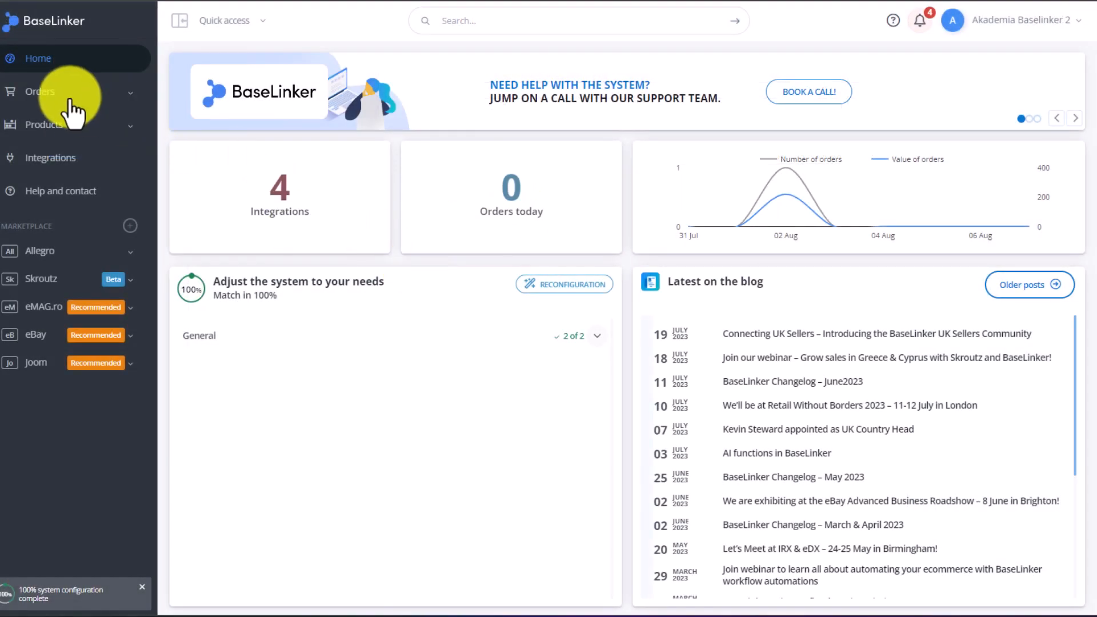
- Go to Orders > Printouts and exports to see the available templates list
left_click(39, 92)
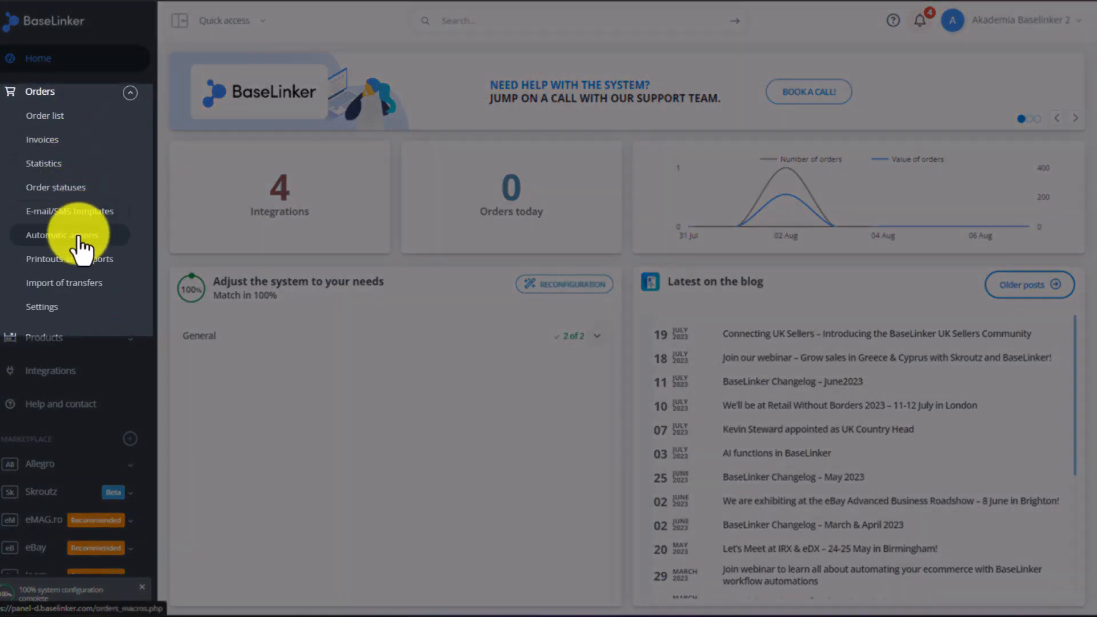
left_click(62, 258)
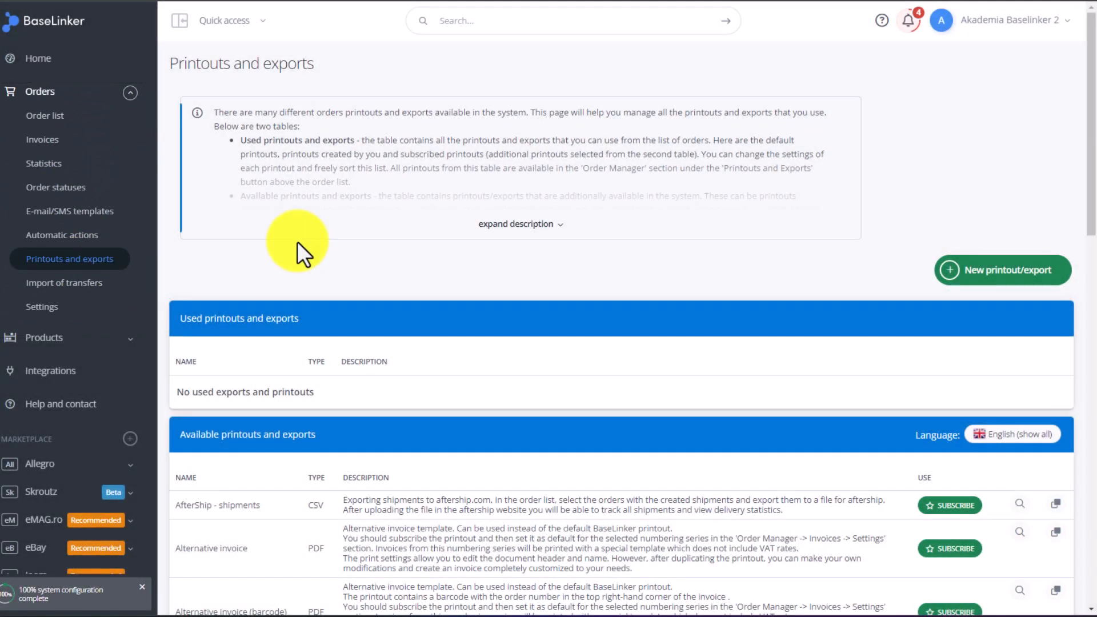
scroll(297, 240, "down", 1)
scroll(297, 242, "down", 1)
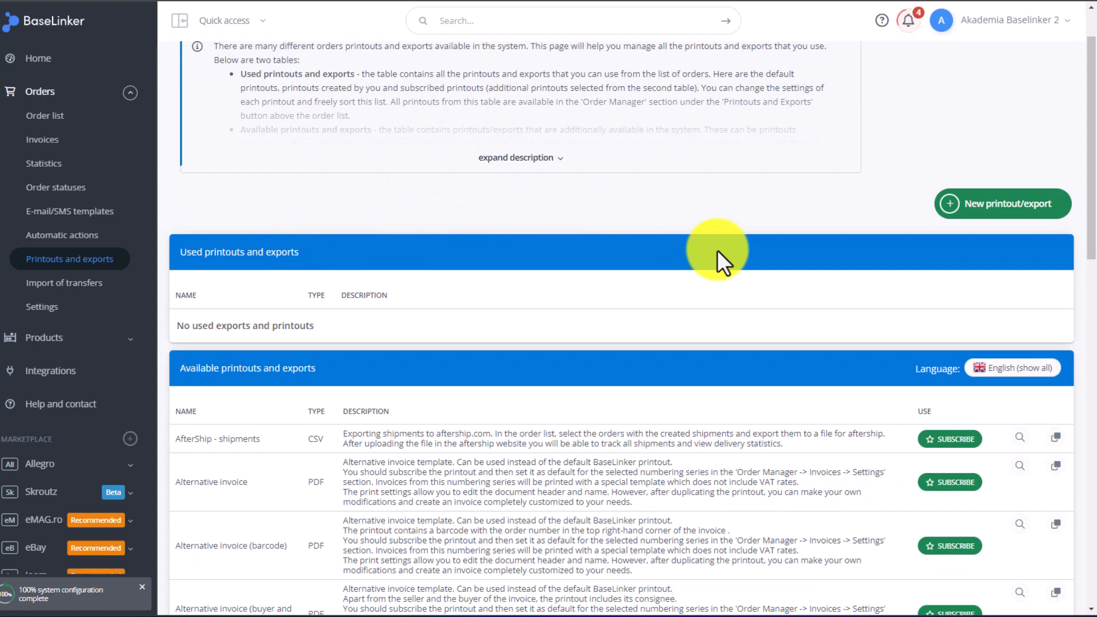
scroll(718, 249, "down", 2)
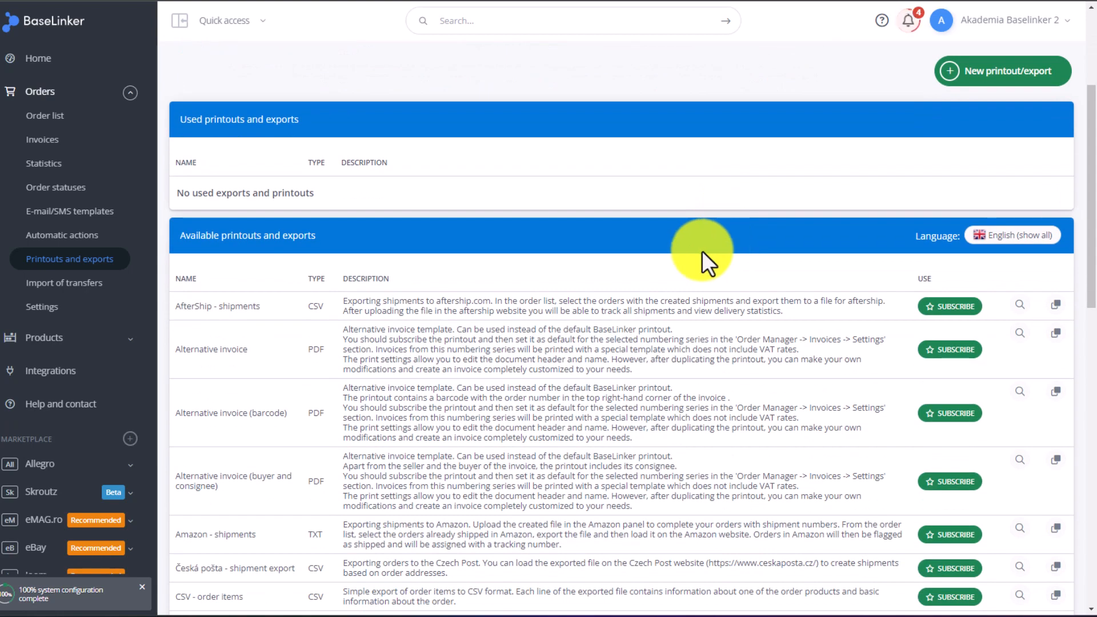
scroll(702, 250, "down", 3)
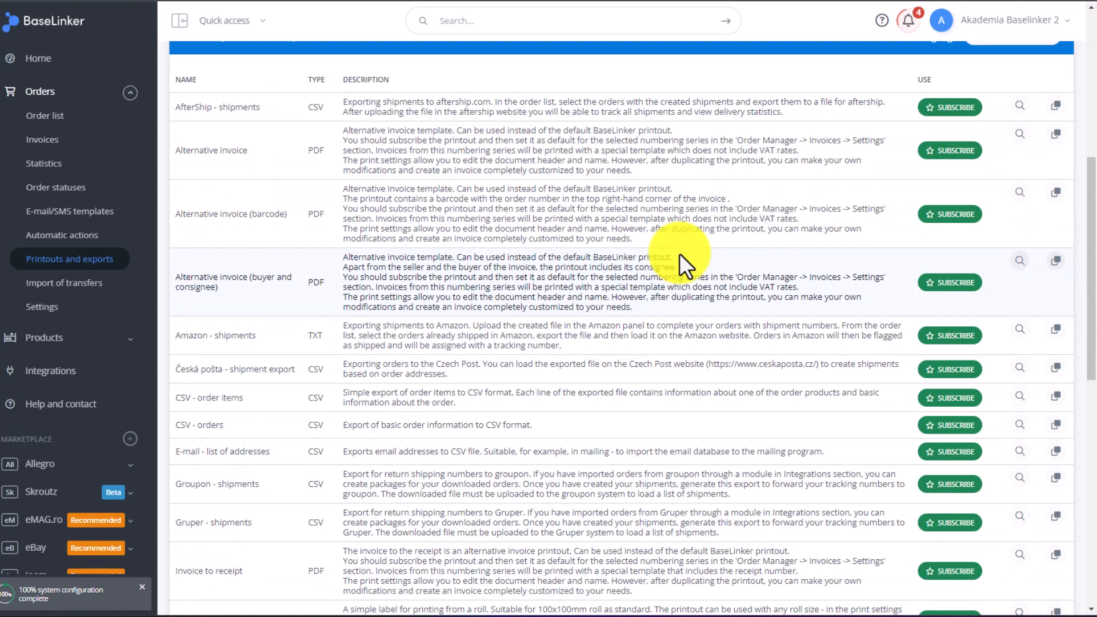
scroll(679, 253, "up", 1)
scroll(680, 253, "down", 3)
scroll(680, 253, "down", 3)
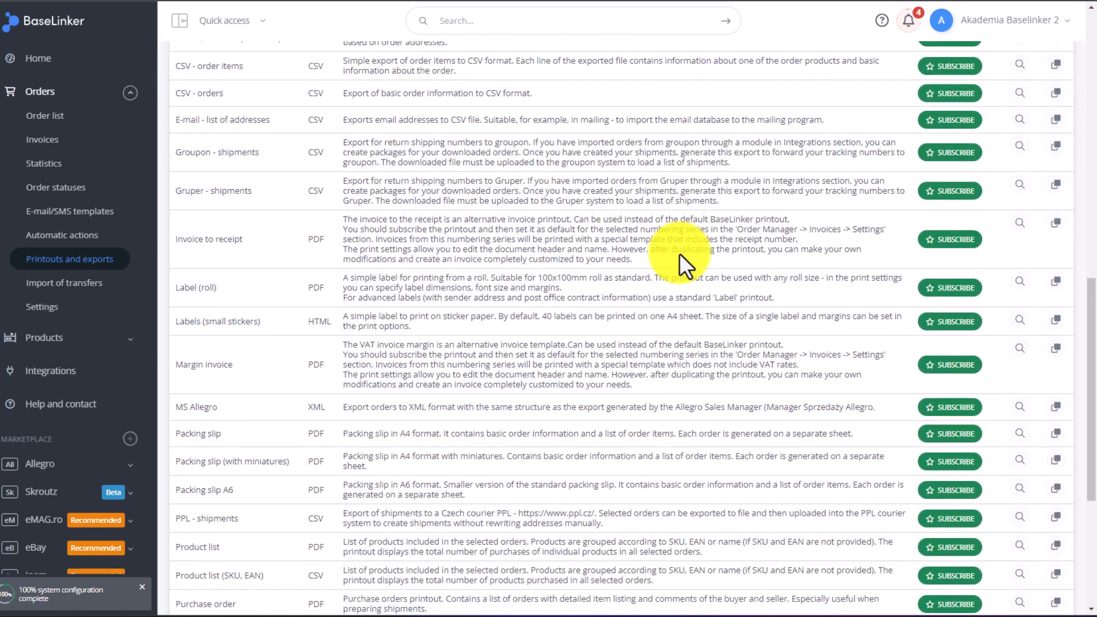
scroll(679, 253, "down", 3)
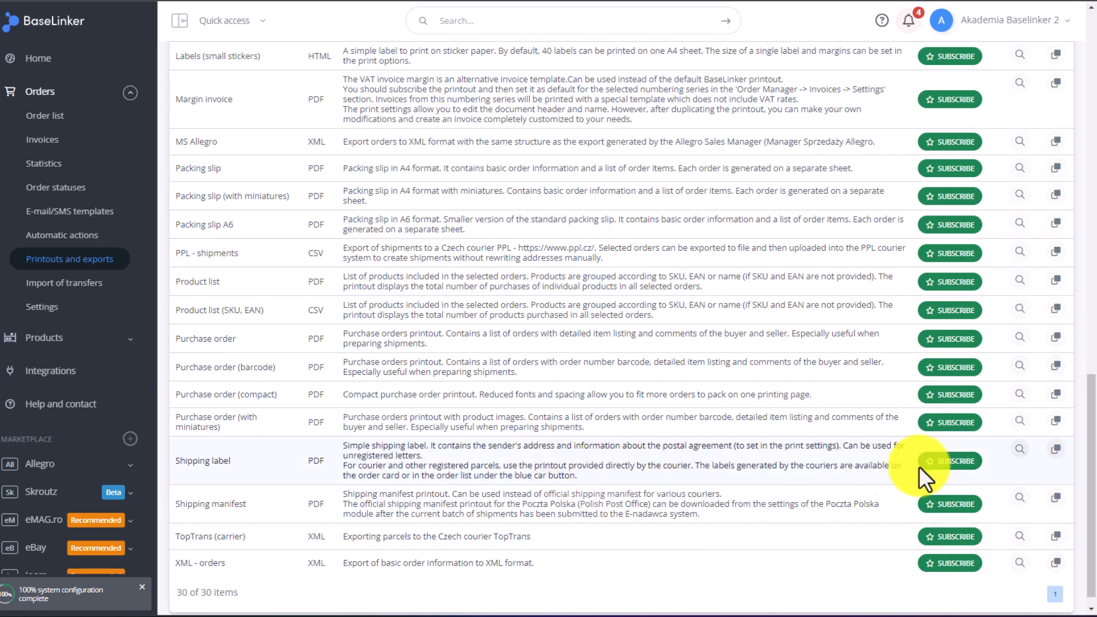
left_click(1020, 460)
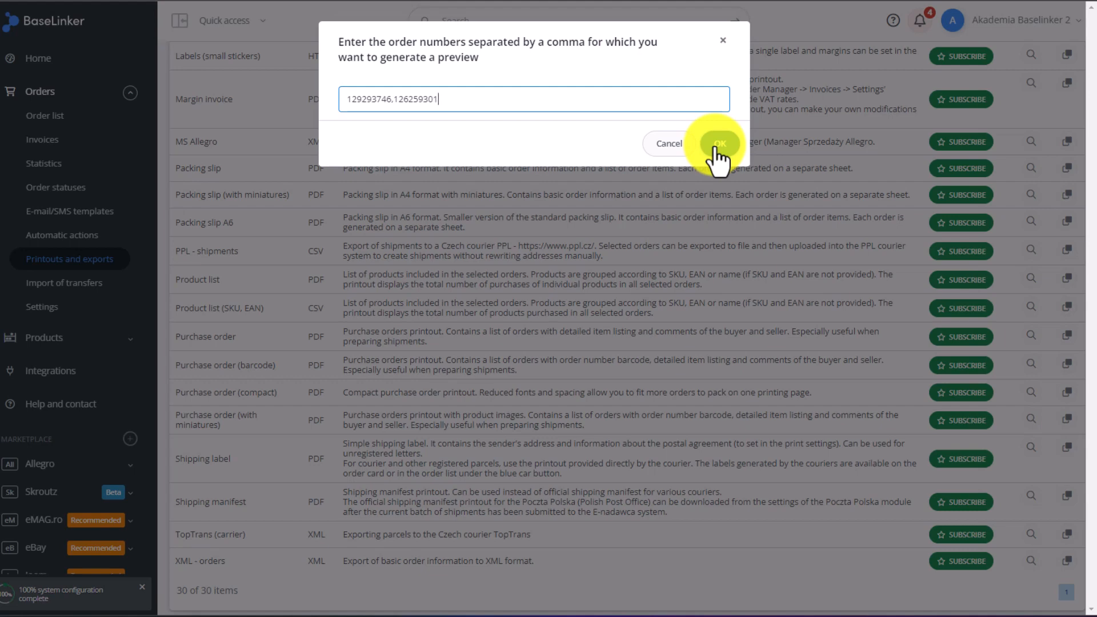
left_click(720, 143)
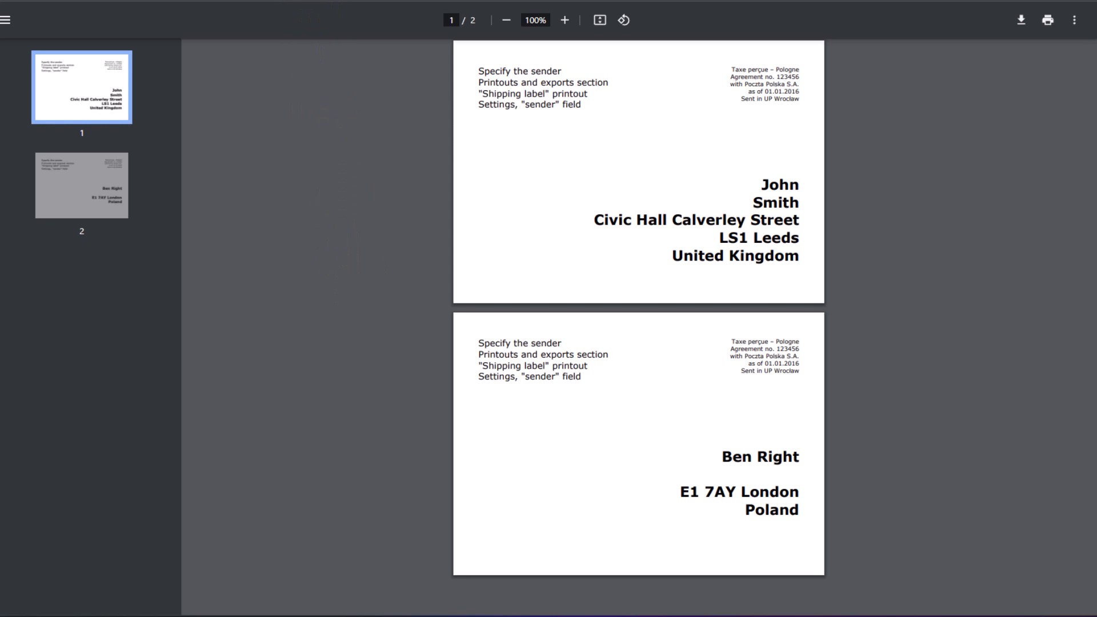
left_click(223, 6)
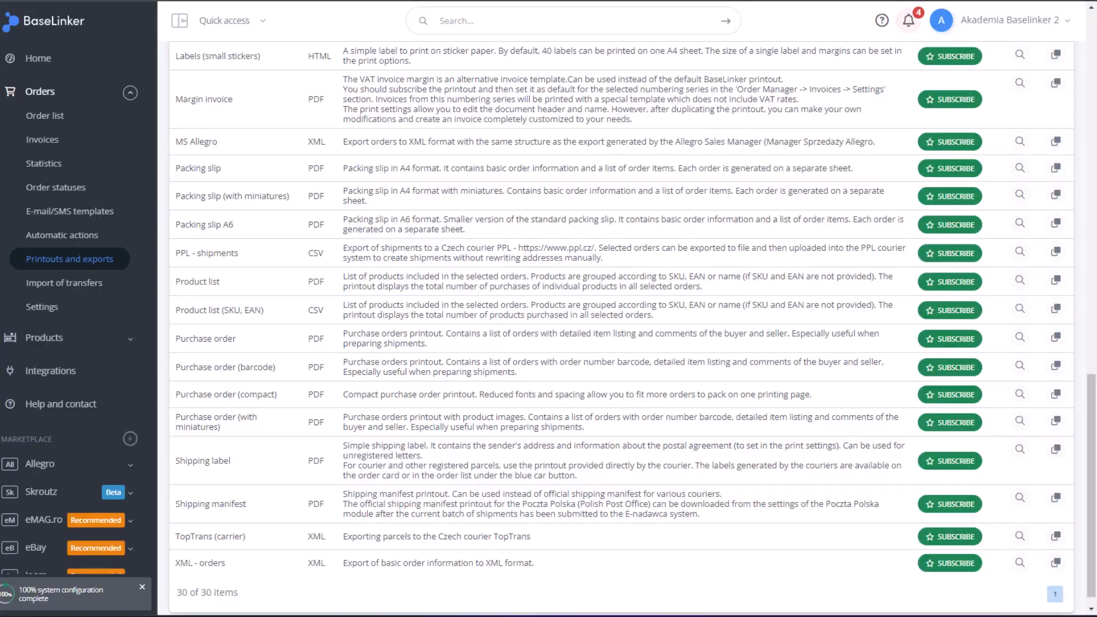
scroll(427, 339, "up", 2)
scroll(425, 339, "up", 5)
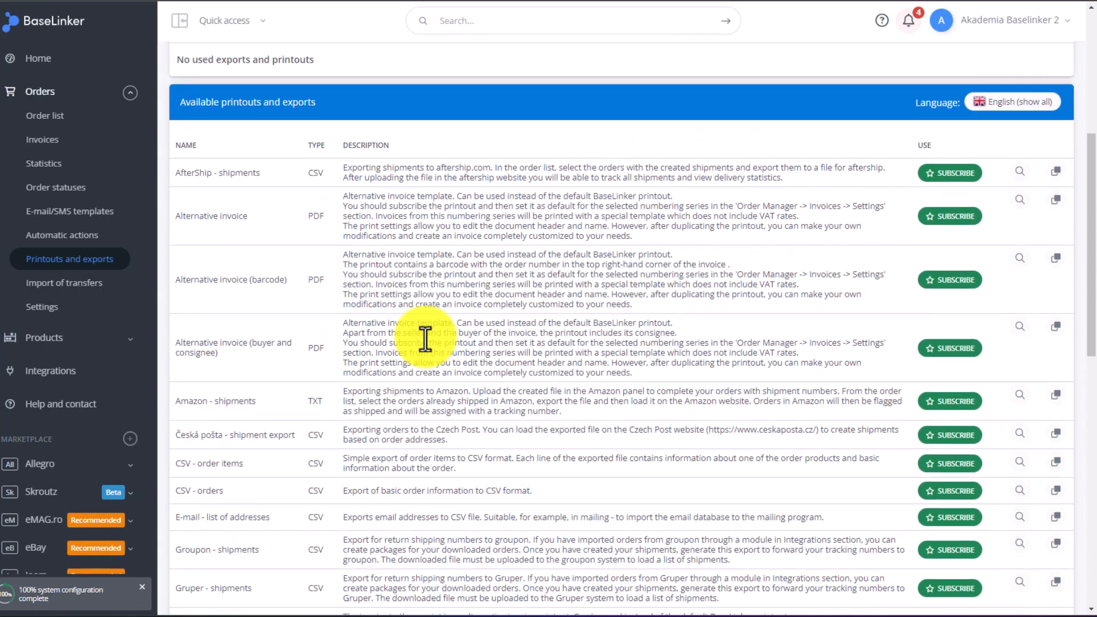
scroll(426, 339, "down", 3)
scroll(427, 339, "down", 1)
scroll(427, 340, "down", 3)
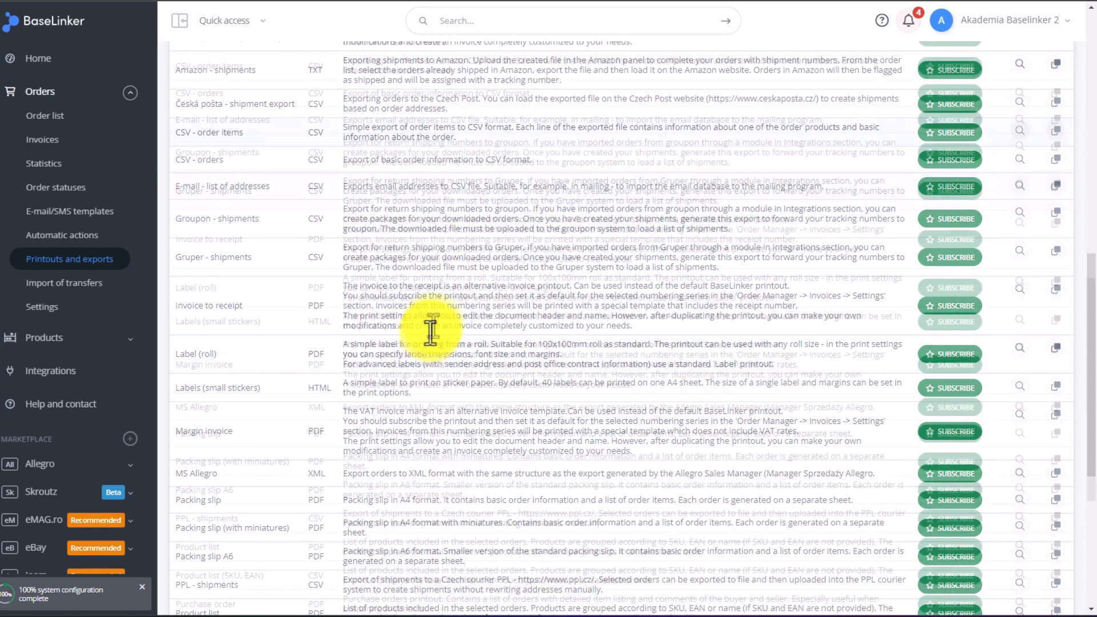
scroll(433, 324, "down", 2)
scroll(434, 324, "down", 1)
scroll(434, 324, "down", 1)
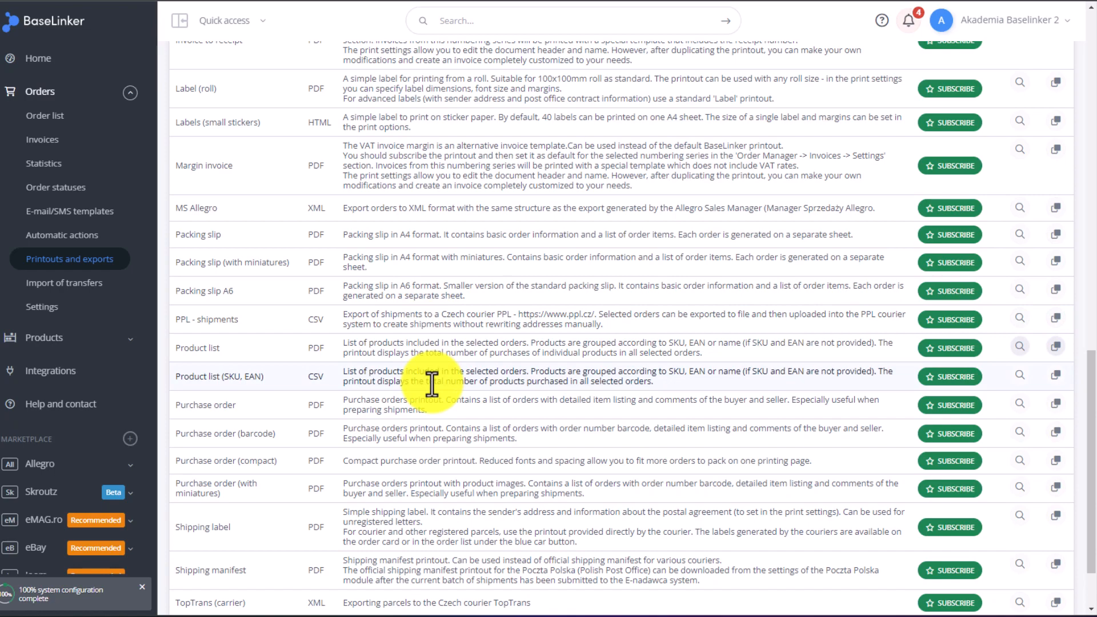
- Subscribe to the Purchase order printout and confirm adding it to used printouts
left_click(951, 405)
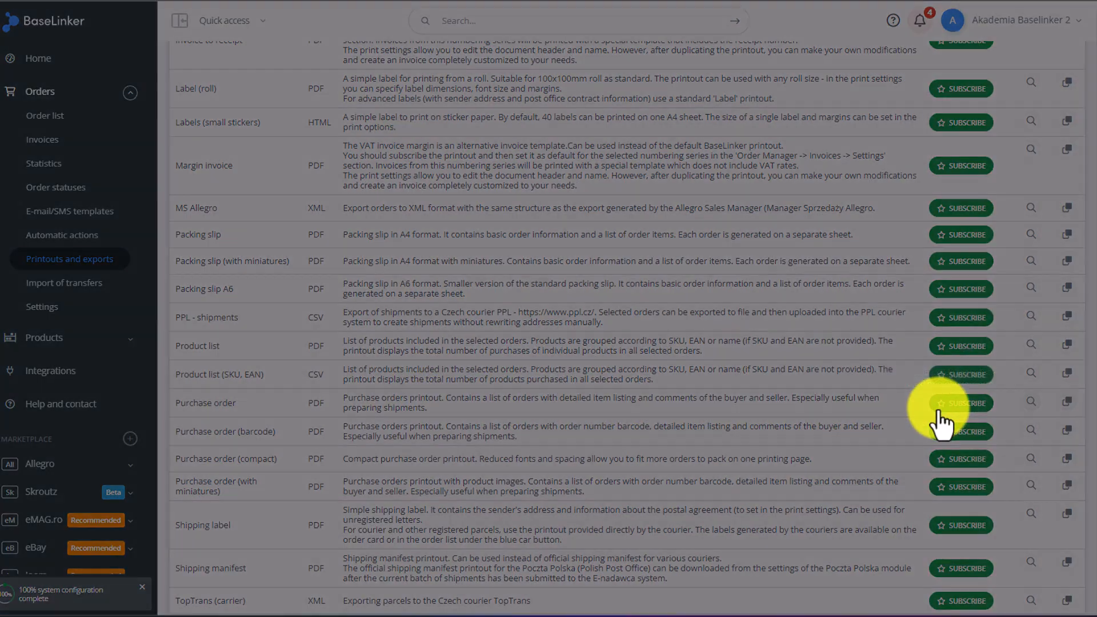
left_click(705, 85)
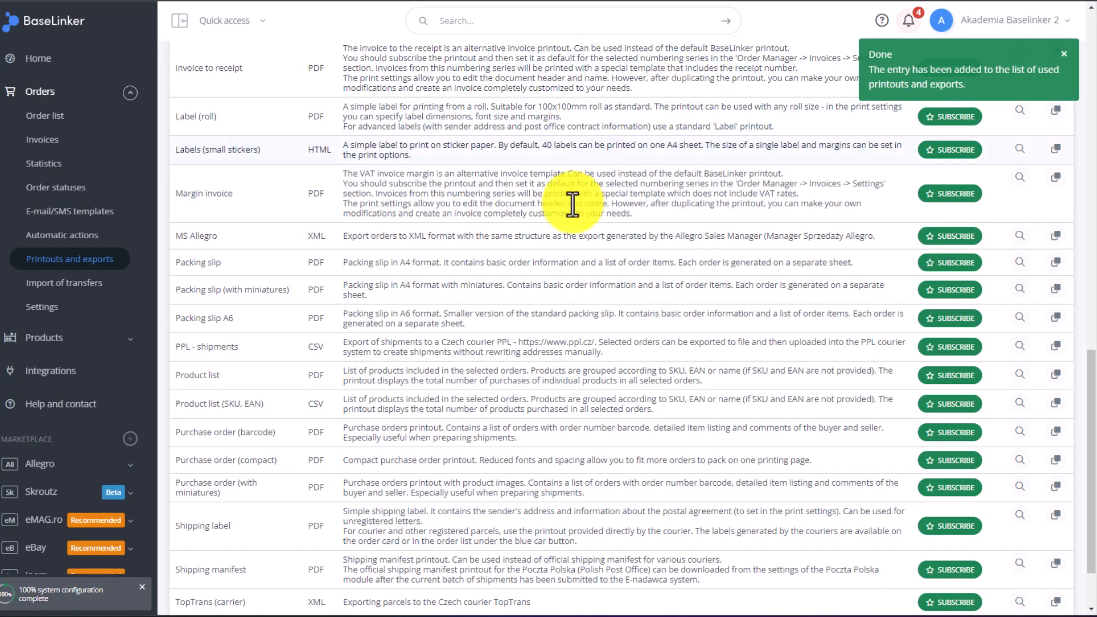
scroll(503, 319, "up", 8)
scroll(502, 319, "up", 6)
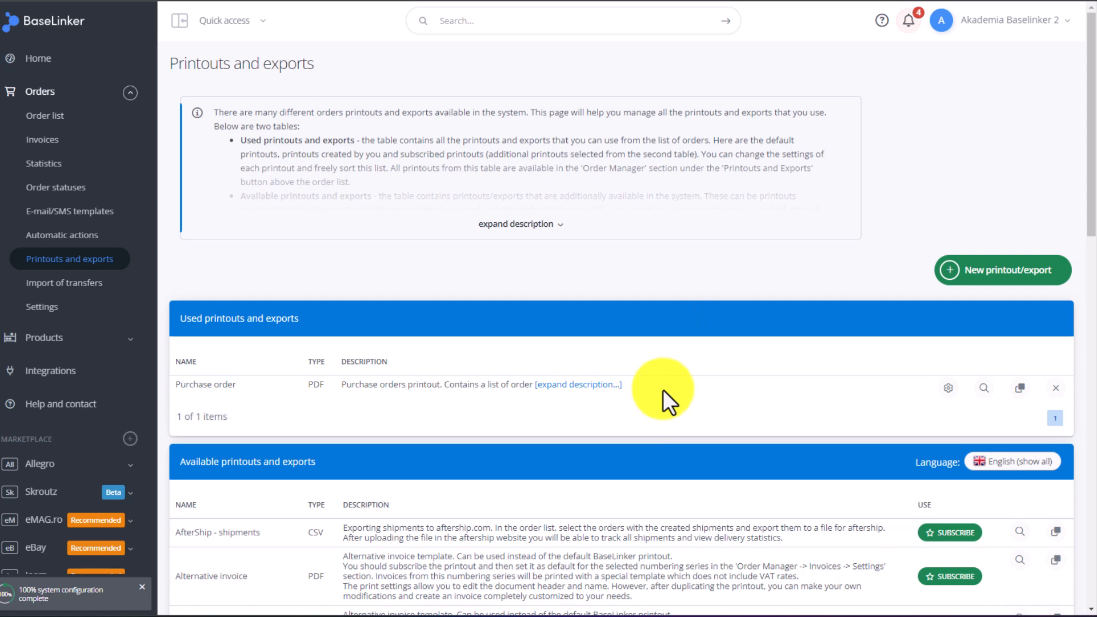
scroll(677, 376, "down", 3)
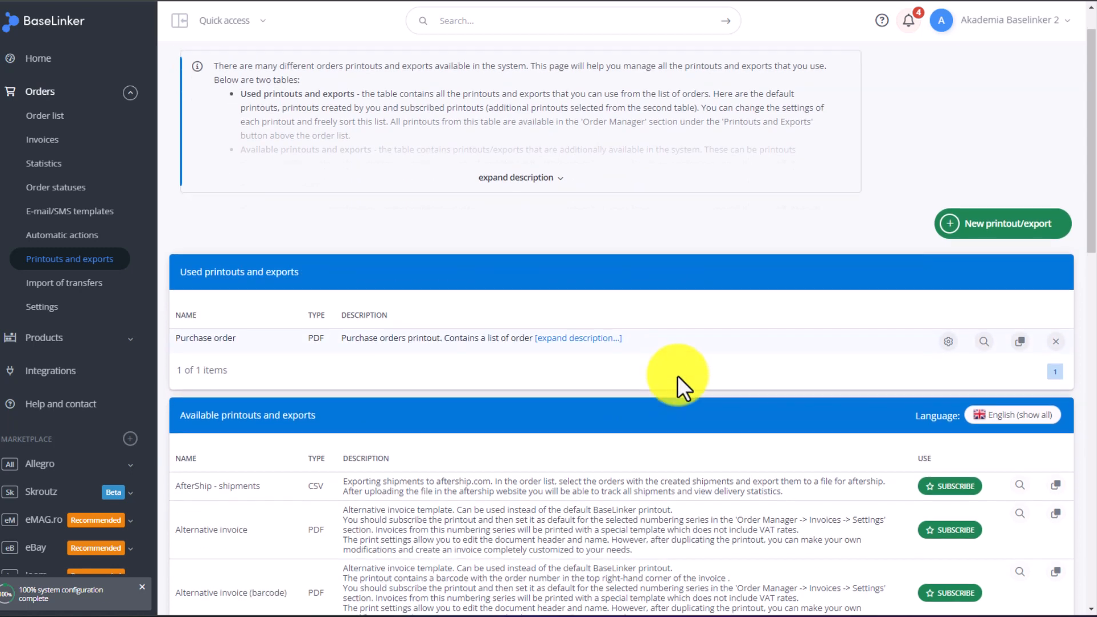
scroll(677, 376, "down", 2)
scroll(667, 439, "up", 3)
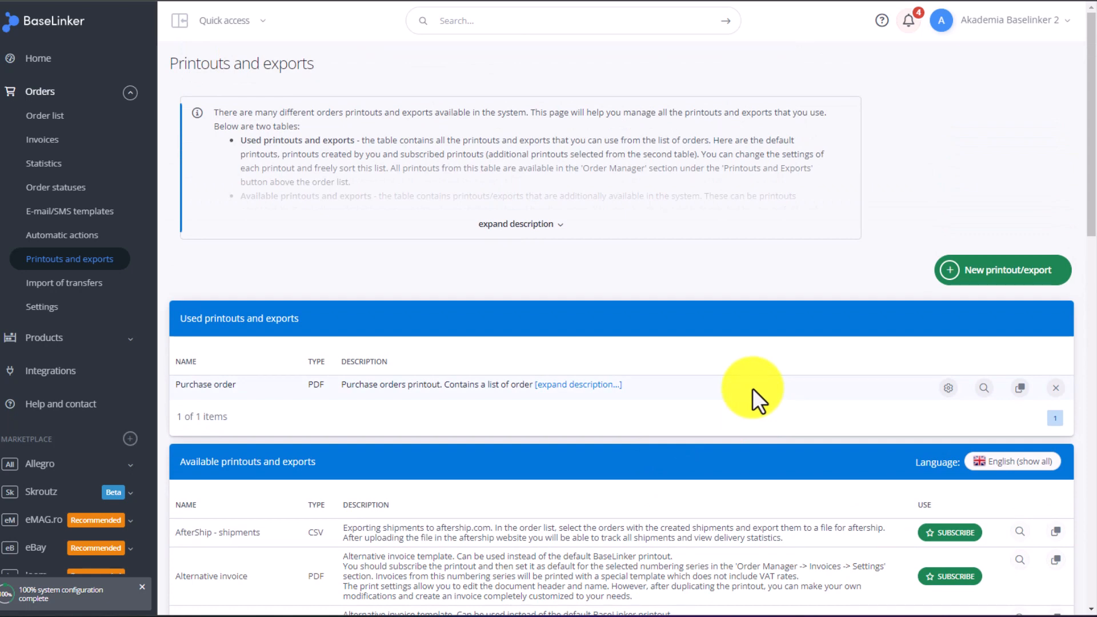
- Duplicate the Purchase order printout into 'Purchase order copy' and confirm the clone
left_click(1021, 388)
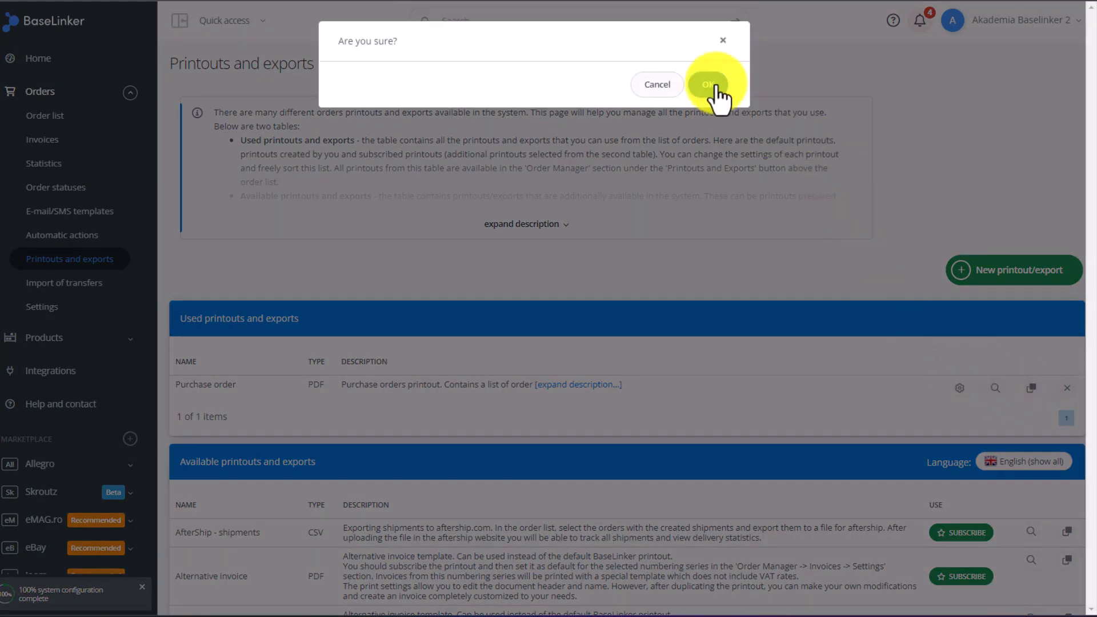
left_click(716, 84)
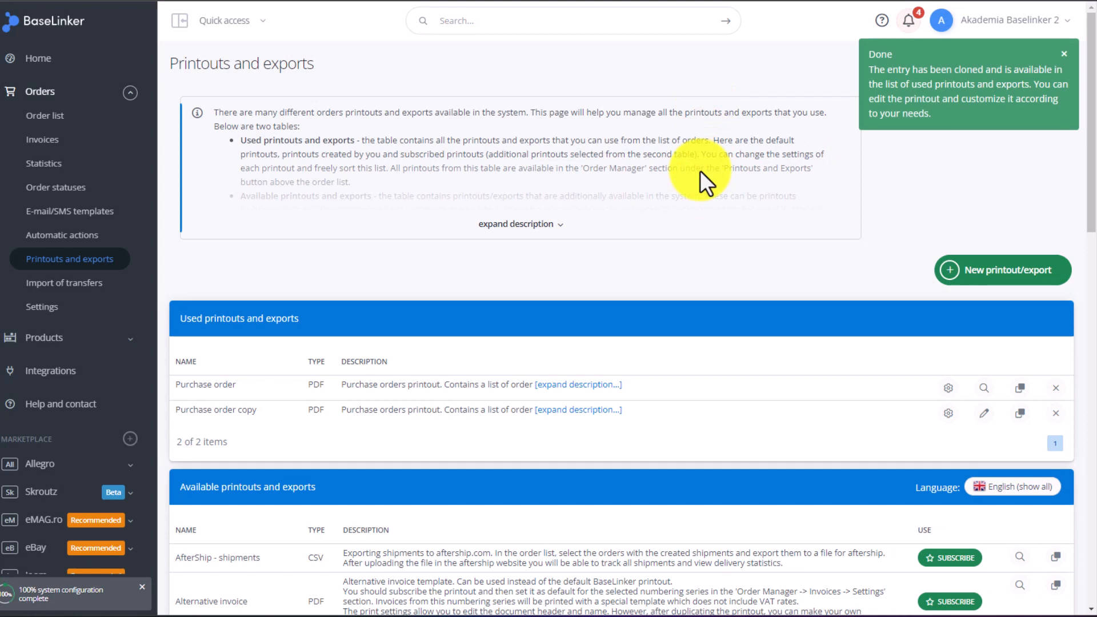
scroll(752, 328, "down", 1)
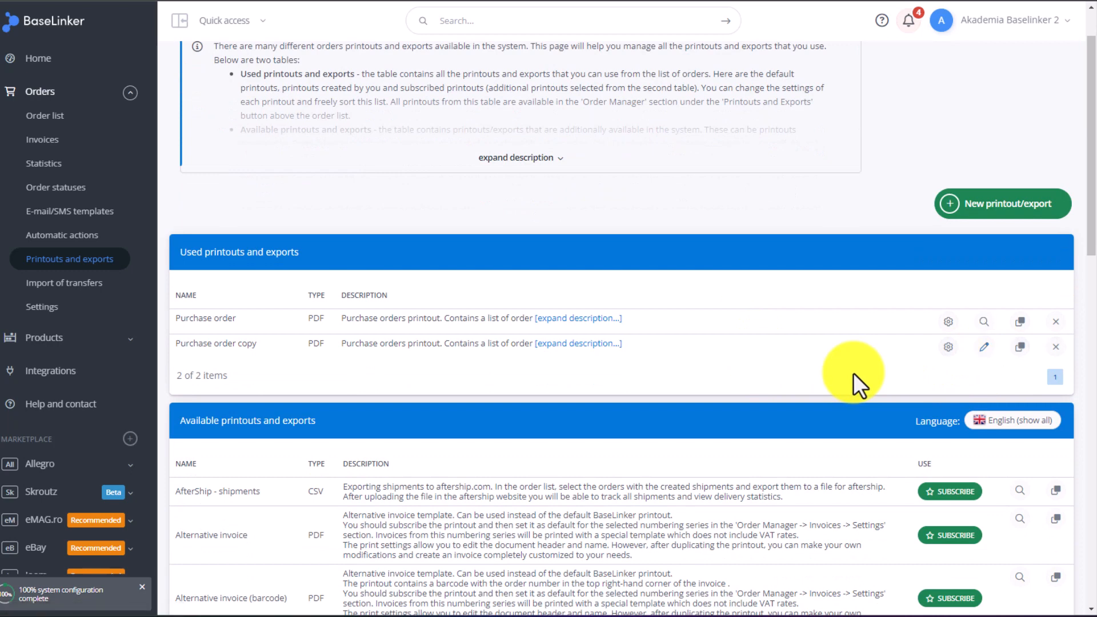
left_click_drag(280, 350, 163, 296)
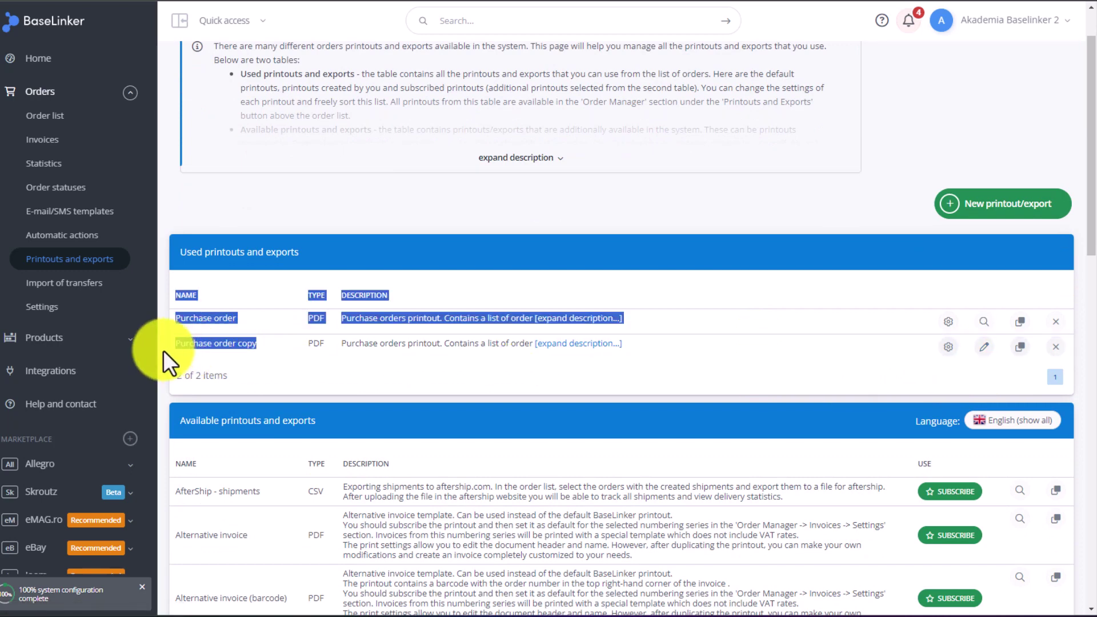
left_click(505, 365)
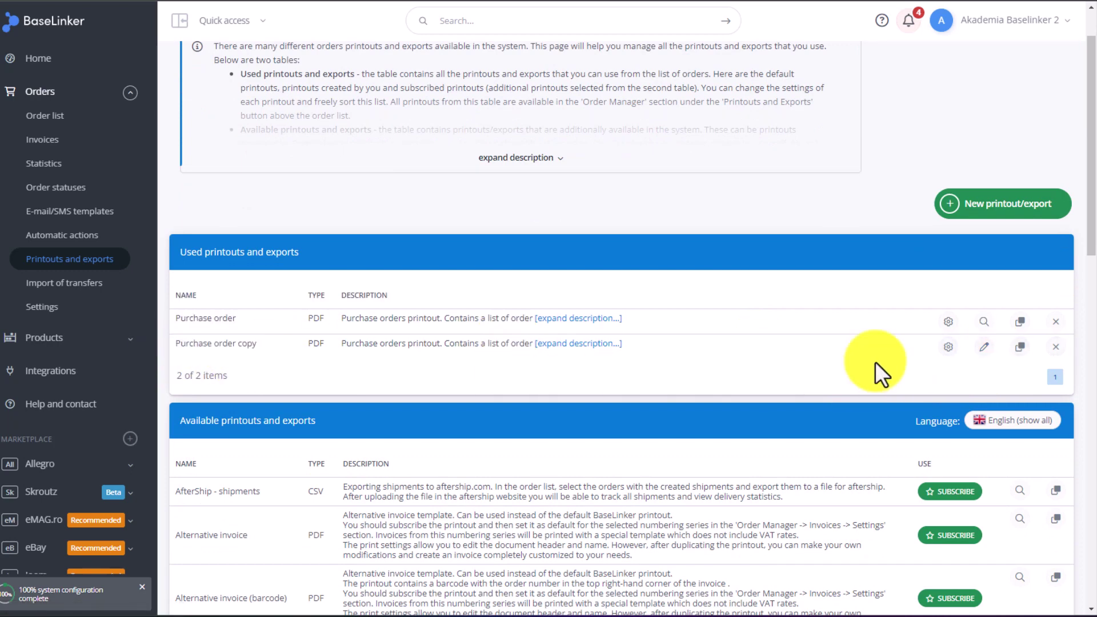
left_click(984, 347)
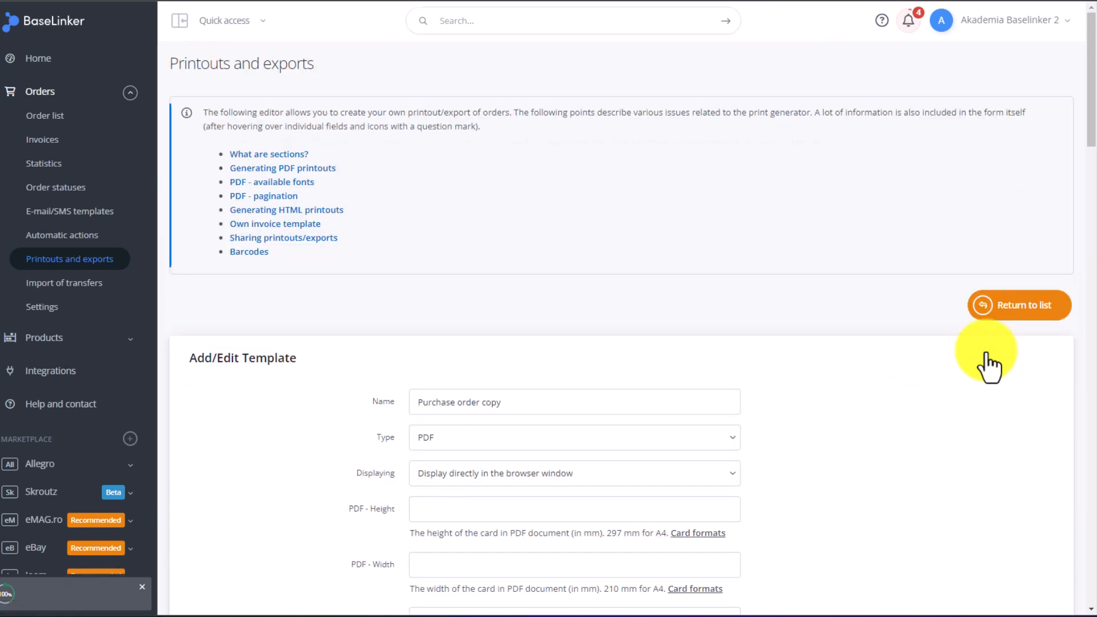
scroll(315, 323, "down", 3)
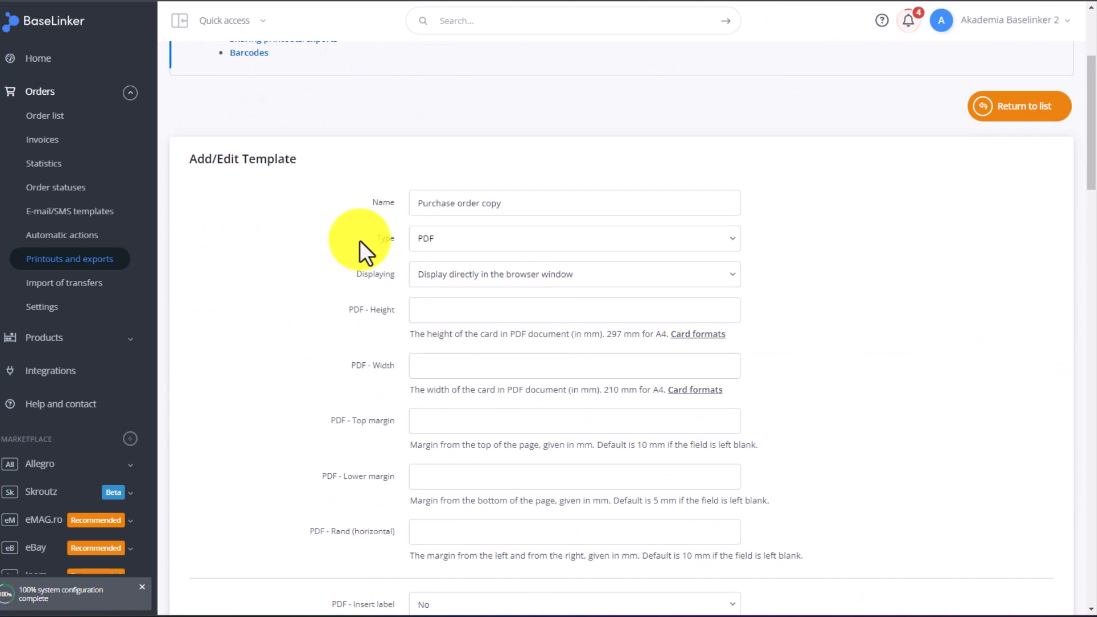
left_click(482, 241)
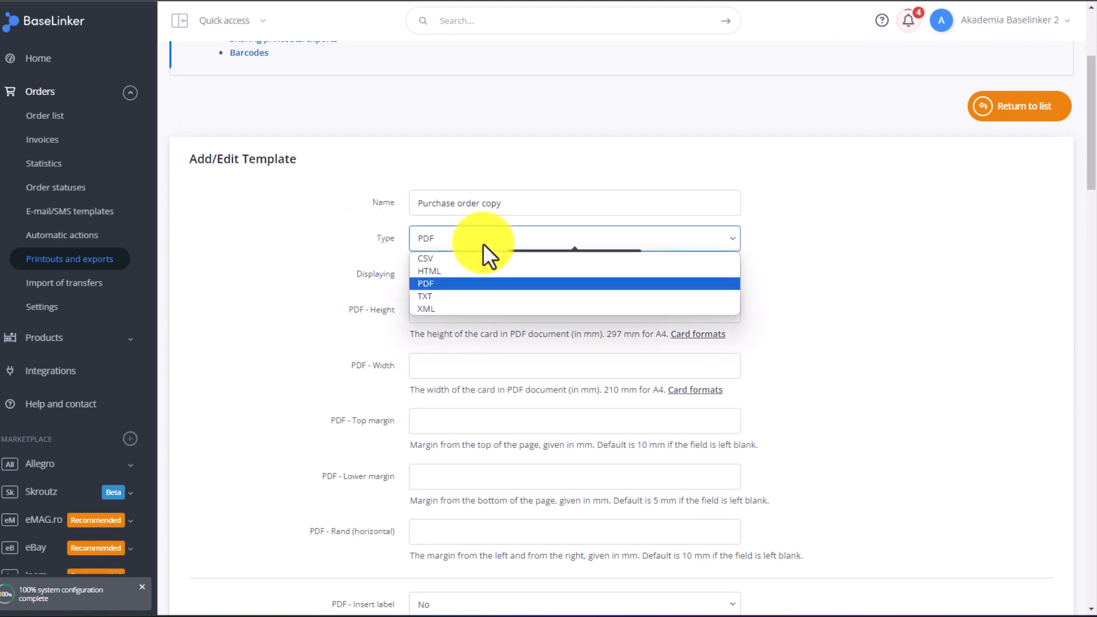
left_click(483, 244)
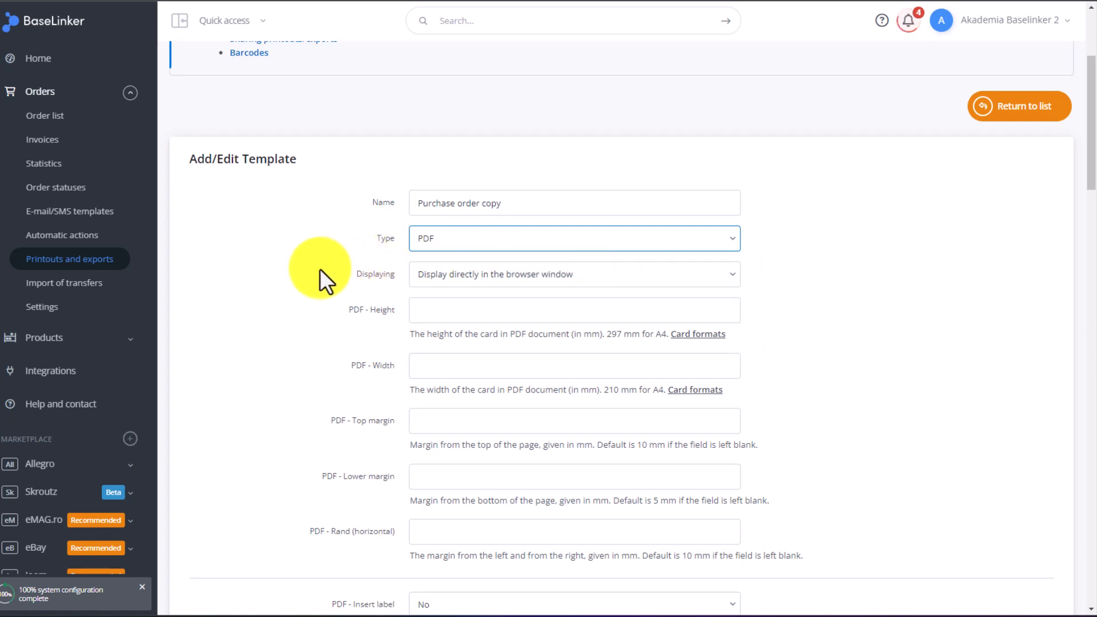
scroll(320, 268, "down", 1)
left_click(500, 208)
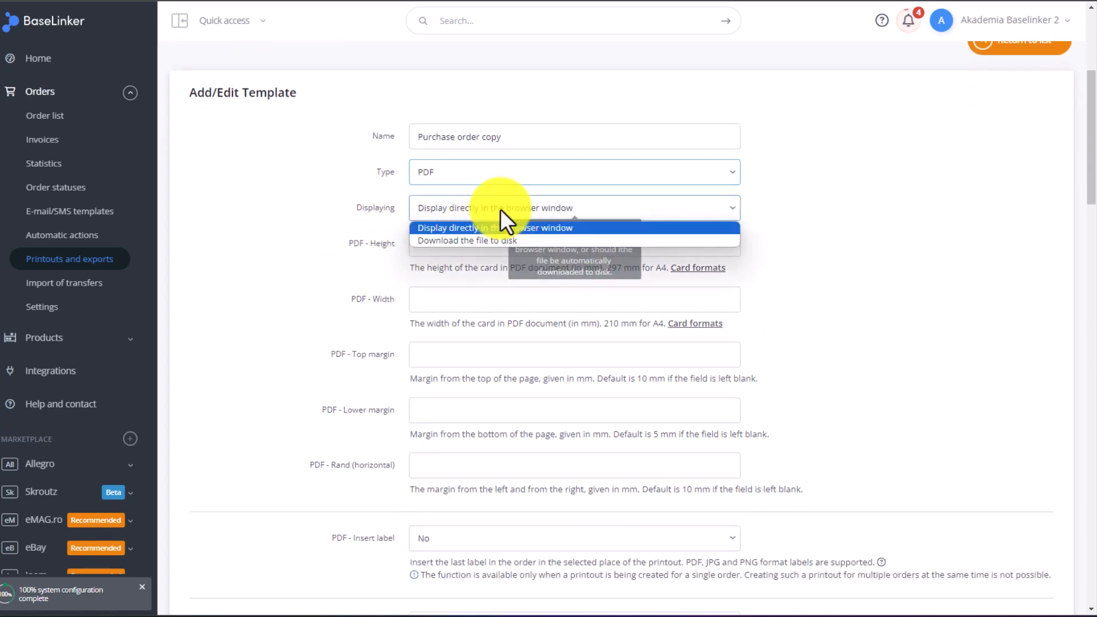
left_click(625, 207)
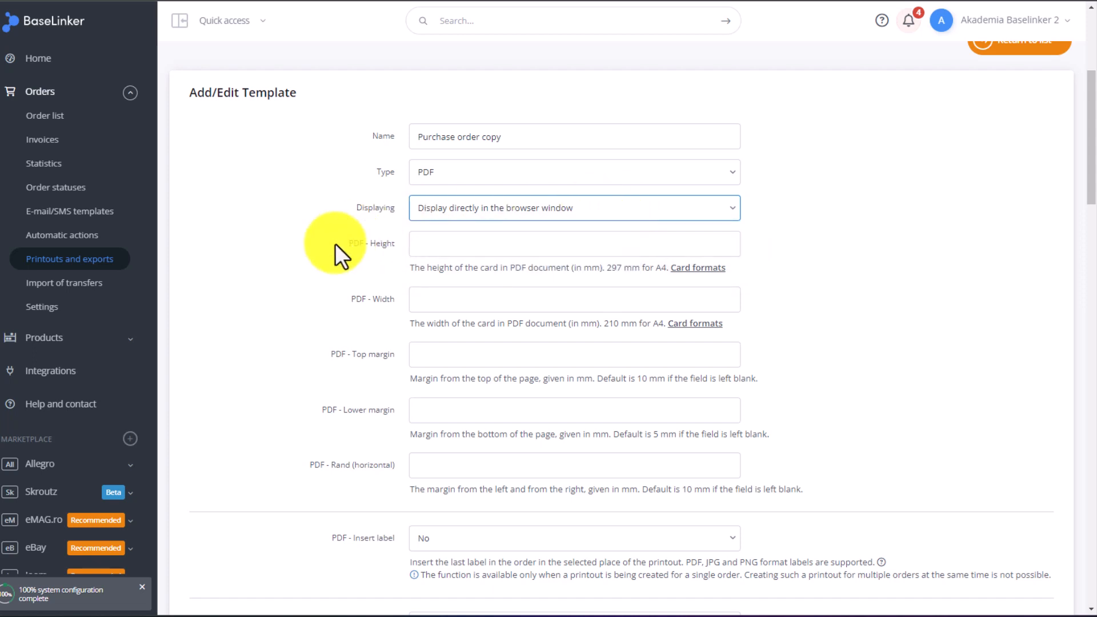
scroll(299, 257, "down", 1)
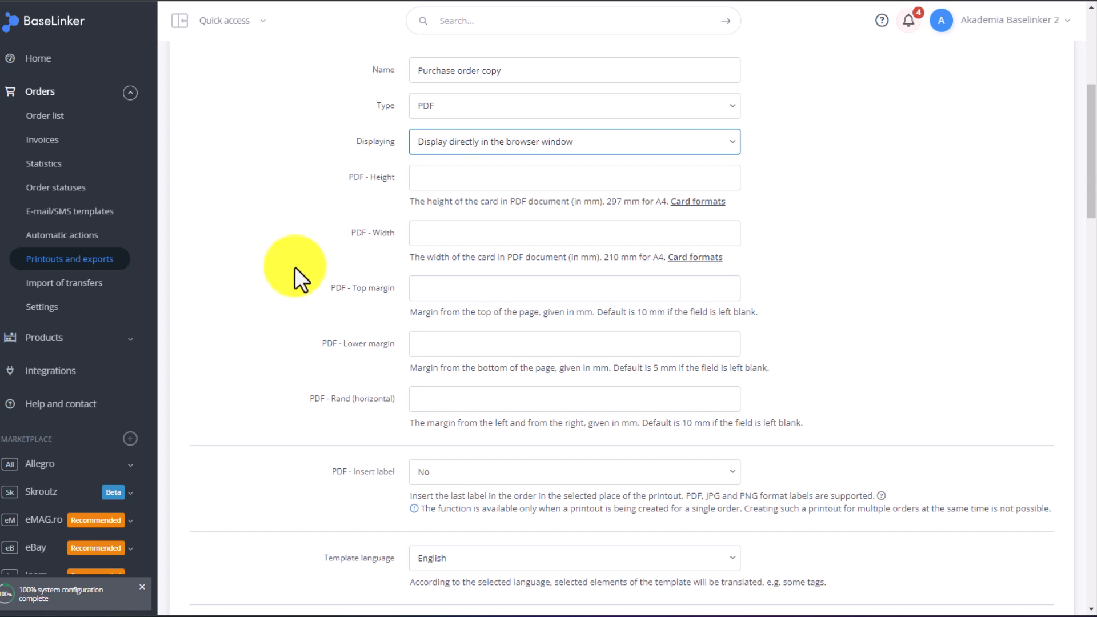
scroll(279, 275, "down", 1)
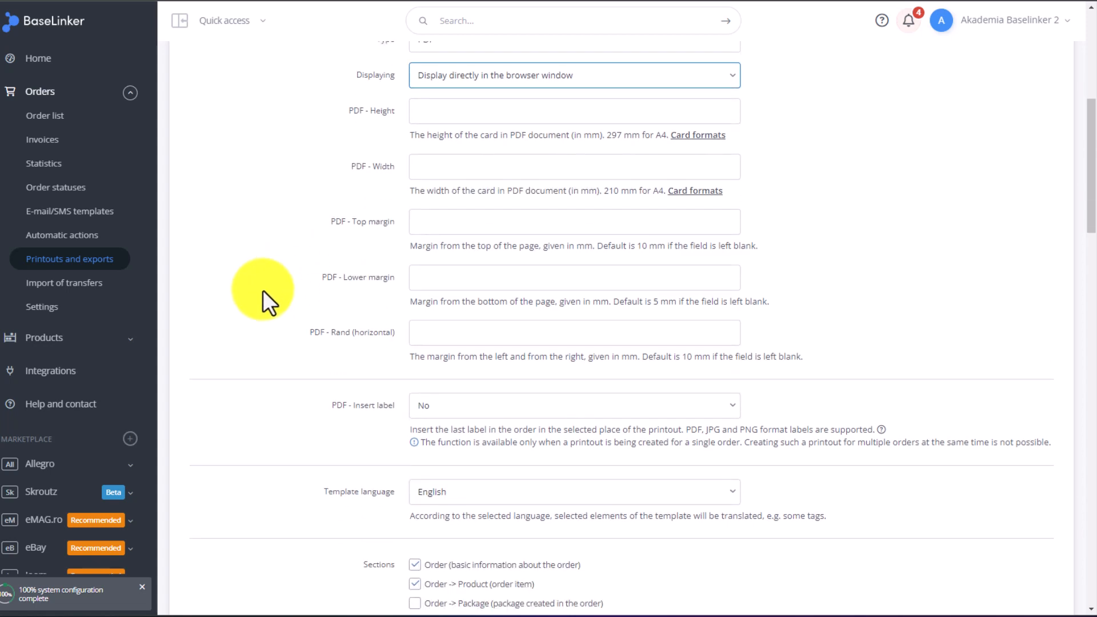
scroll(224, 282, "down", 1)
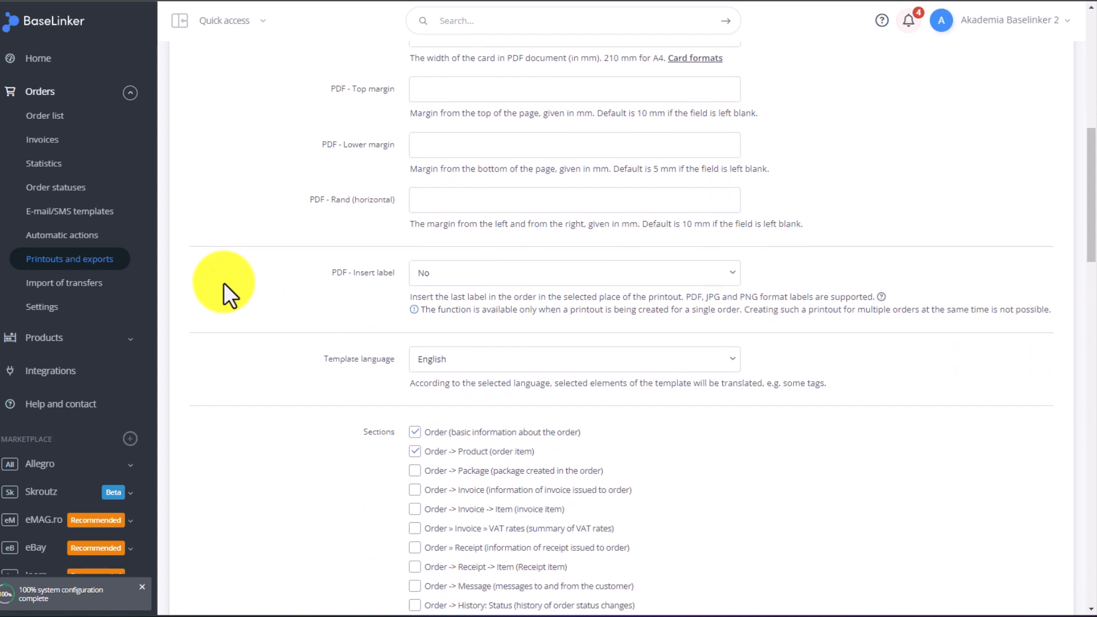
scroll(223, 281, "down", 1)
scroll(224, 281, "up", 1)
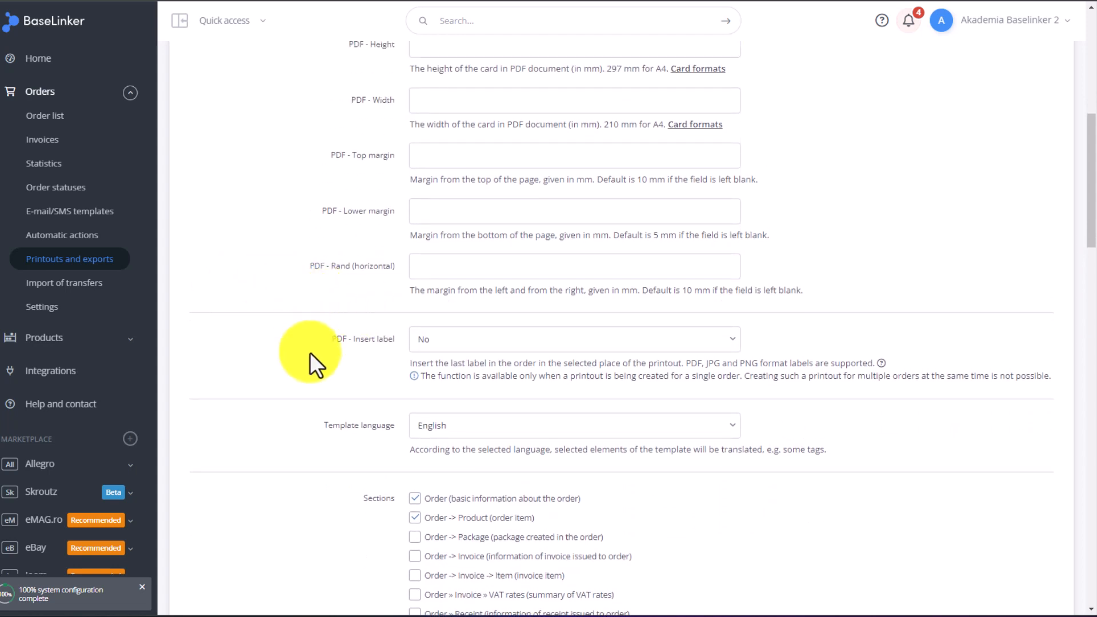
left_click(544, 338)
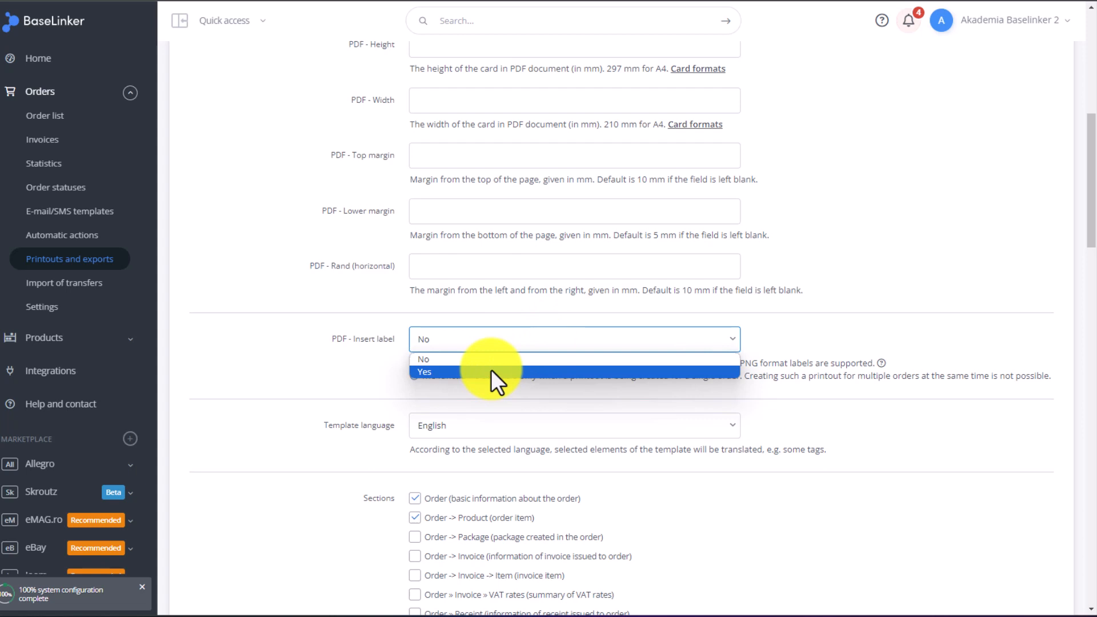
left_click(772, 311)
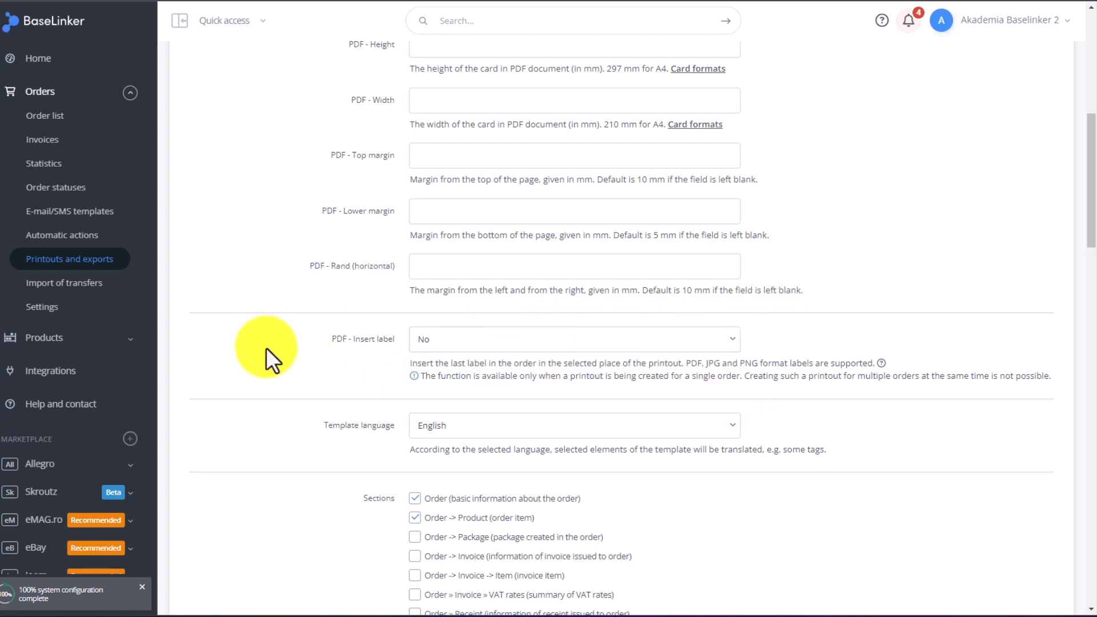
scroll(244, 339, "down", 1)
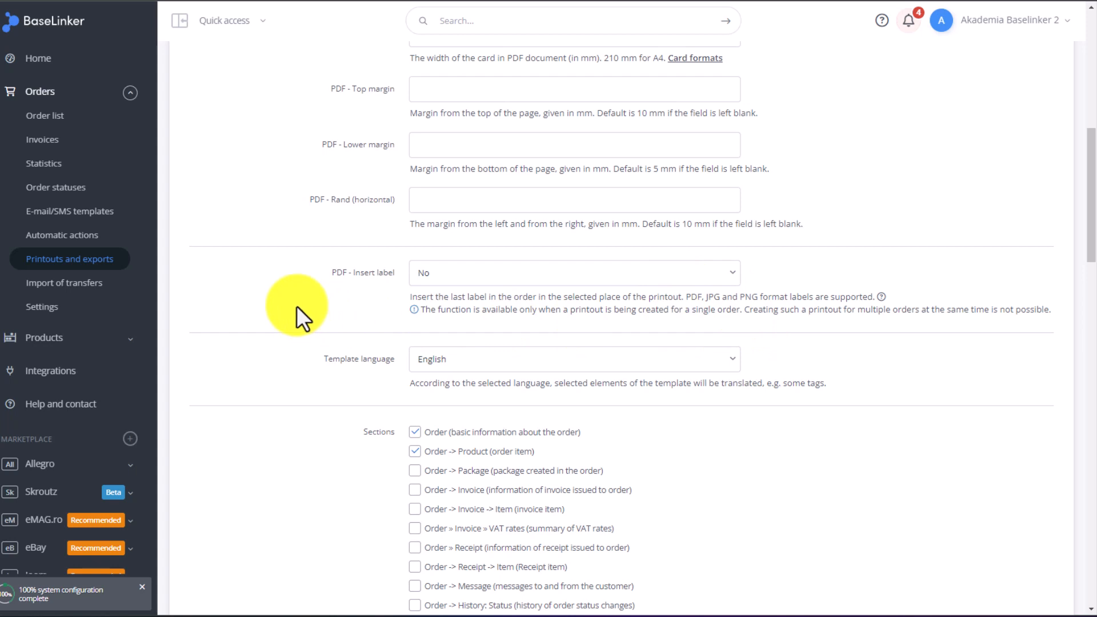
scroll(297, 306, "down", 1)
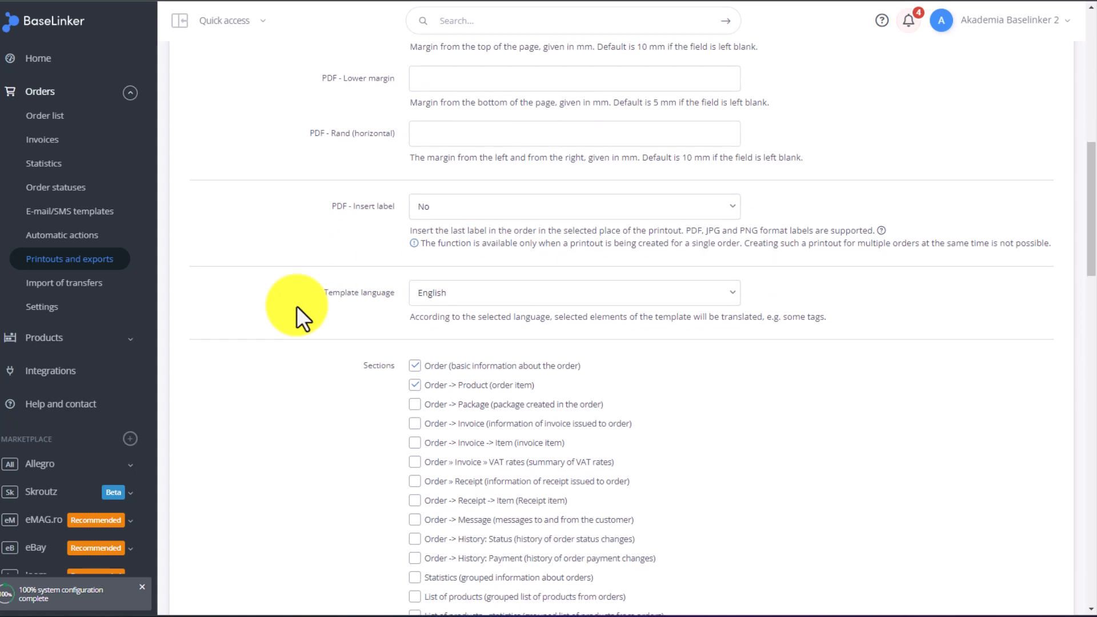
left_click(557, 293)
left_click(557, 293)
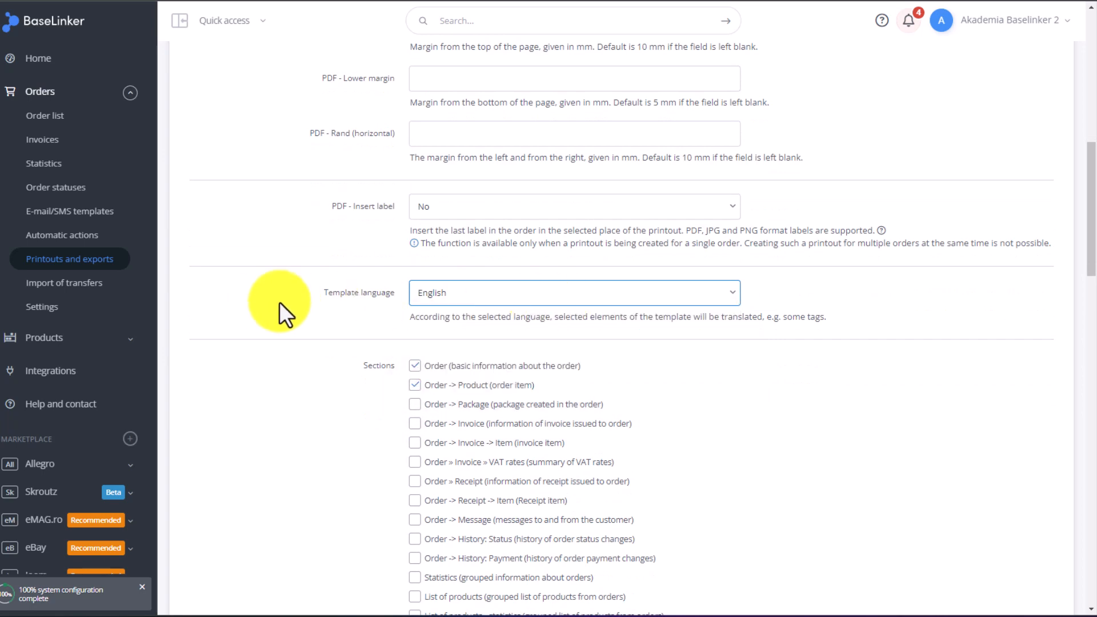
scroll(239, 302, "down", 3)
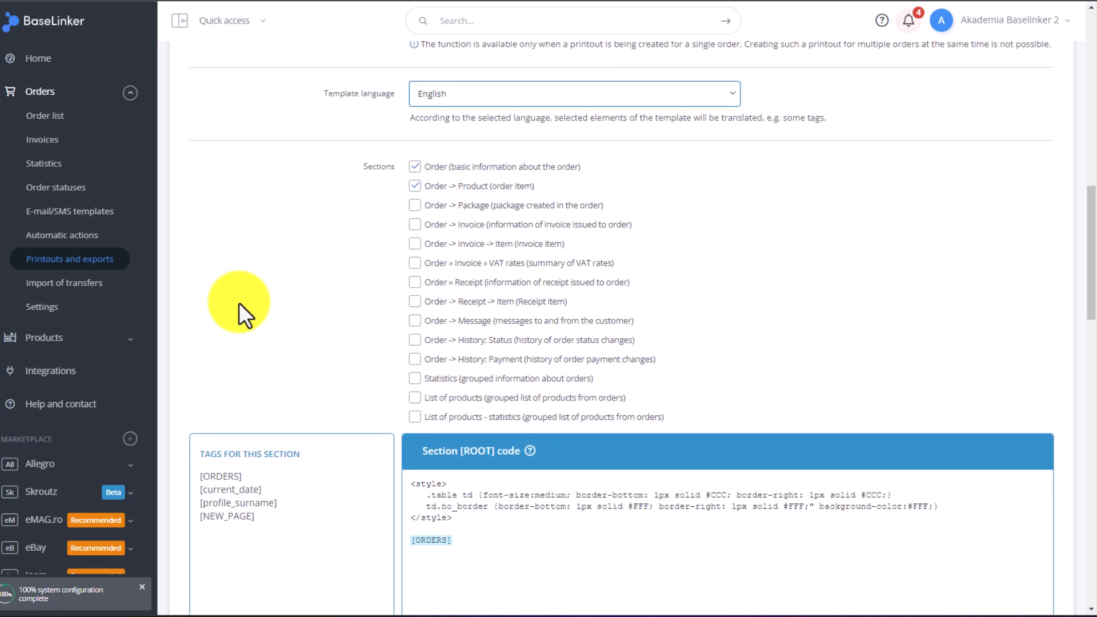
scroll(240, 303, "down", 3)
scroll(238, 303, "down", 2)
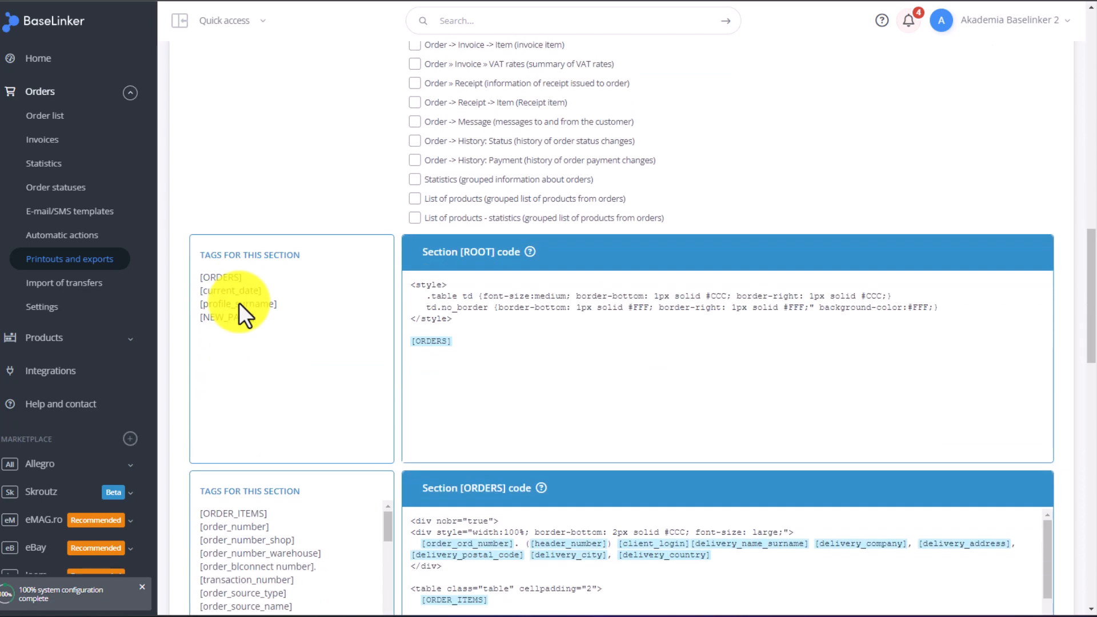
scroll(239, 303, "down", 2)
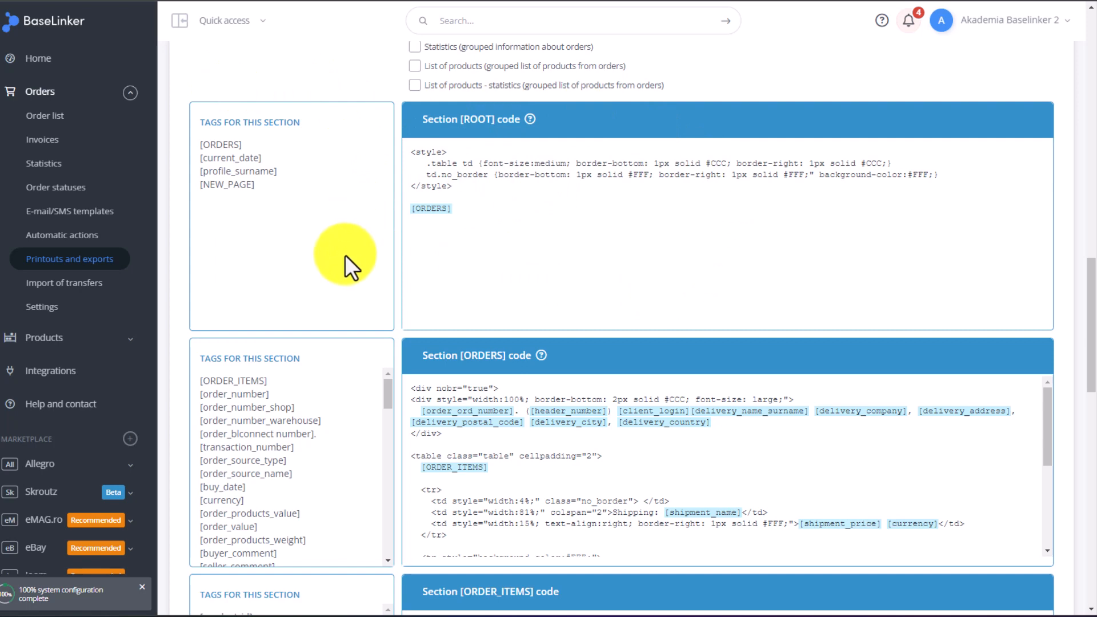
scroll(351, 230, "down", 3)
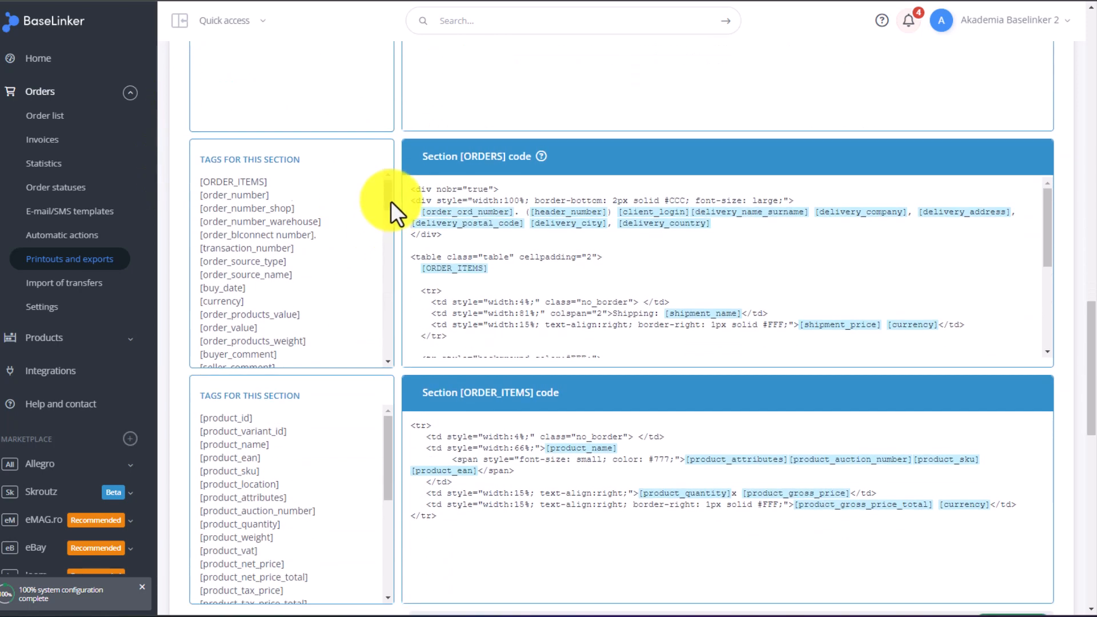
left_click_drag(391, 202, 401, 326)
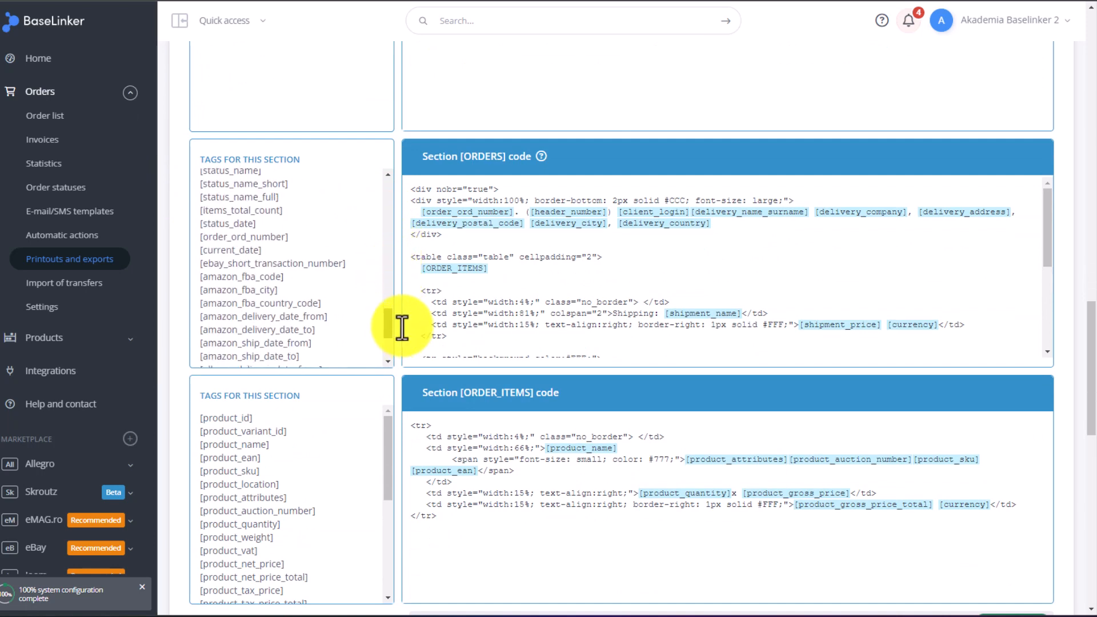
scroll(401, 308, "up", 5)
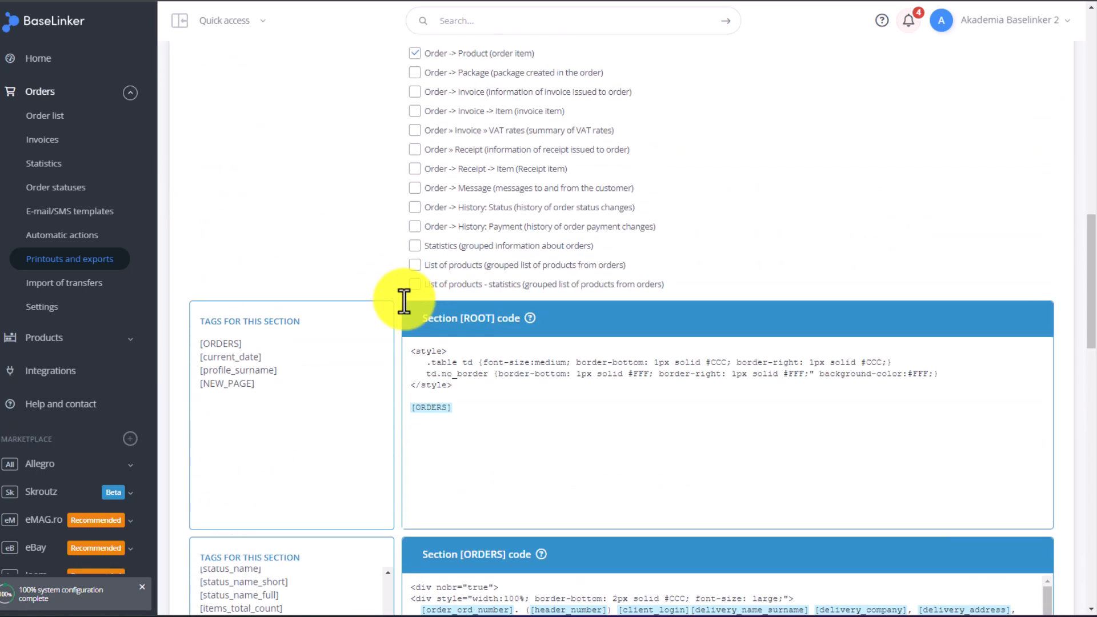
scroll(404, 301, "up", 5)
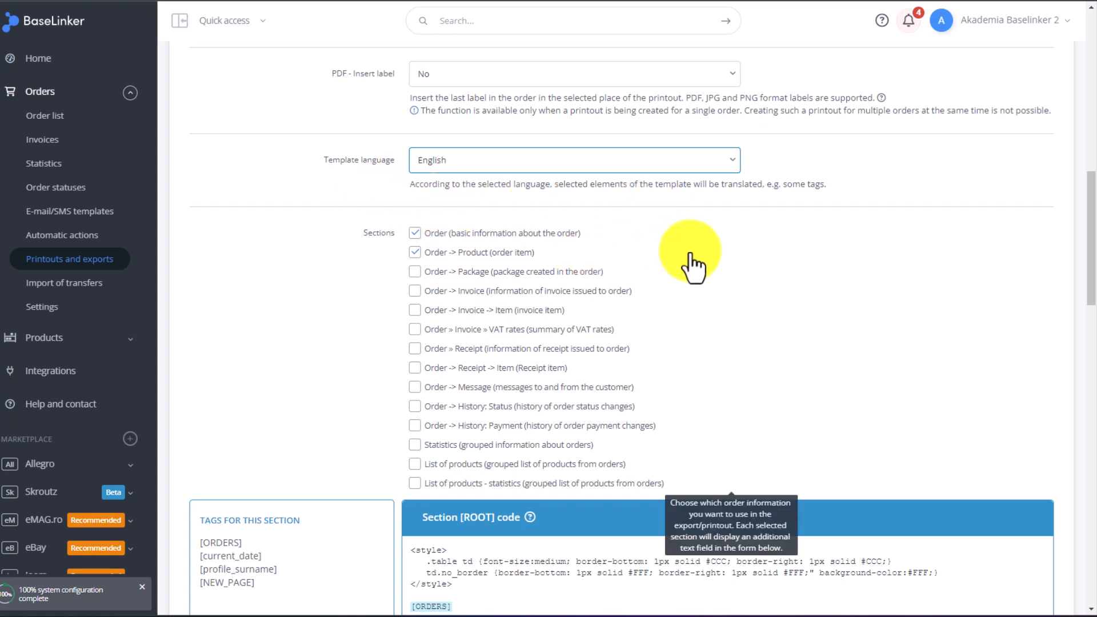
scroll(275, 222, "down", 3)
scroll(275, 223, "down", 3)
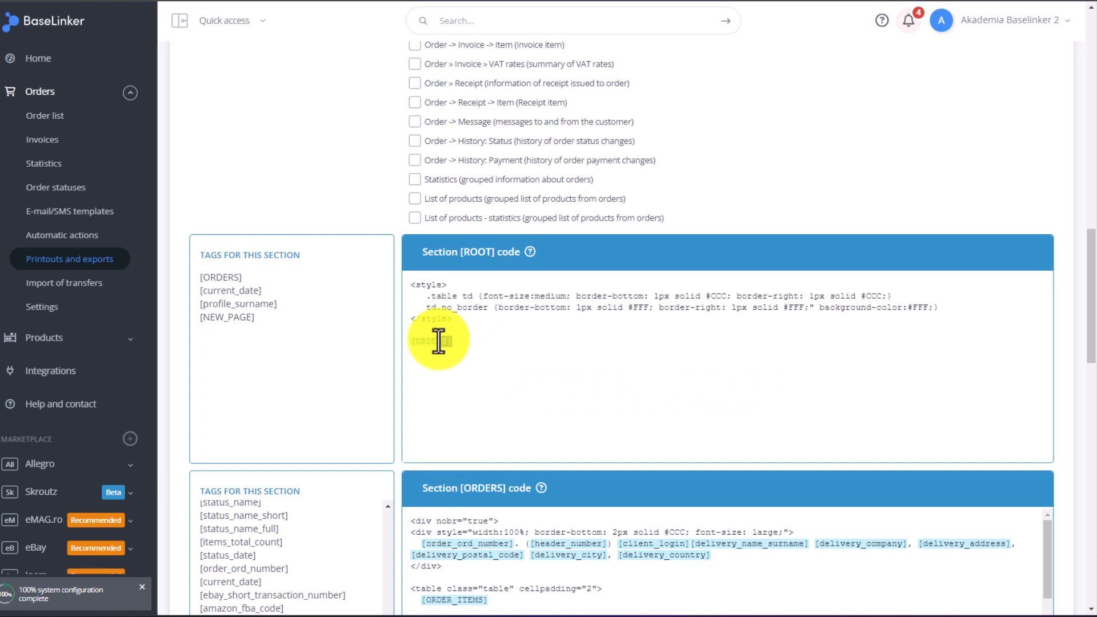
left_click_drag(453, 341, 403, 344)
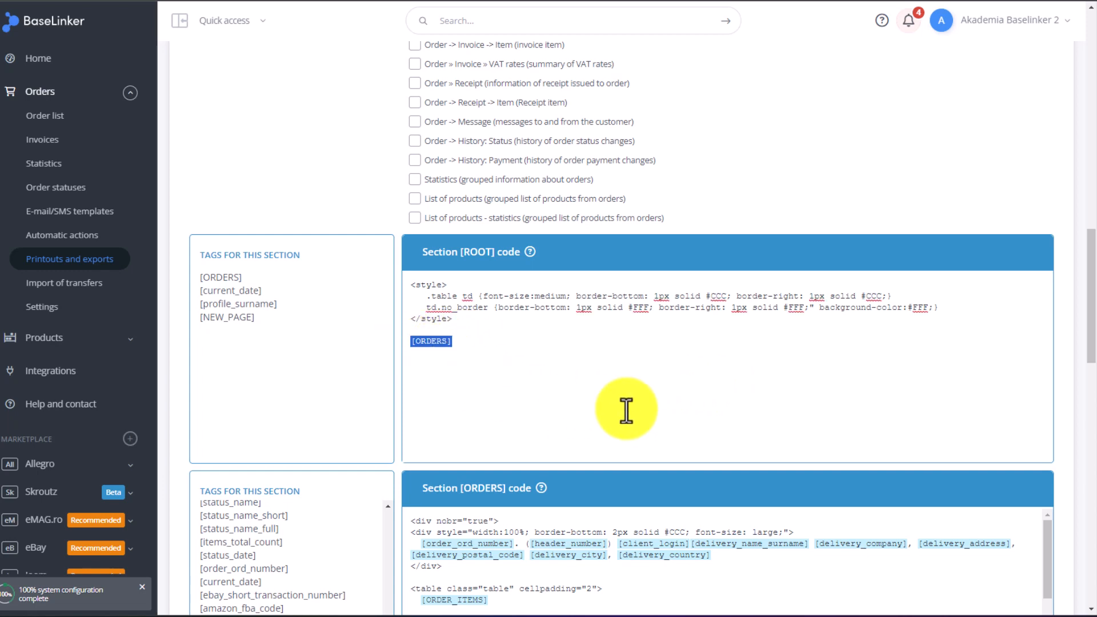
scroll(626, 409, "down", 3)
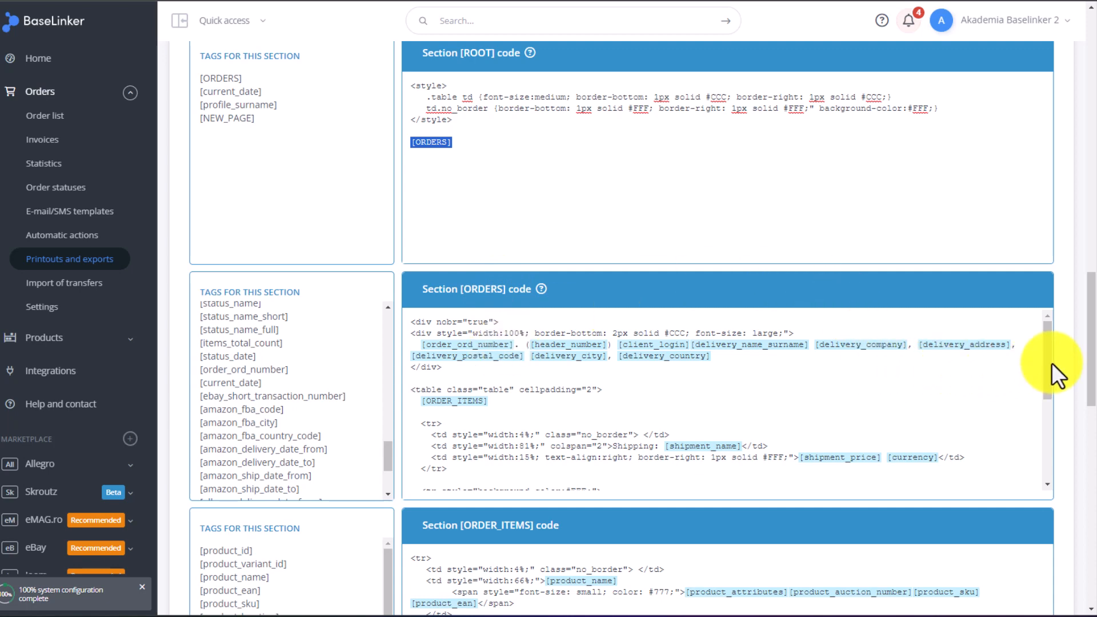
left_click_drag(1052, 365, 1054, 453)
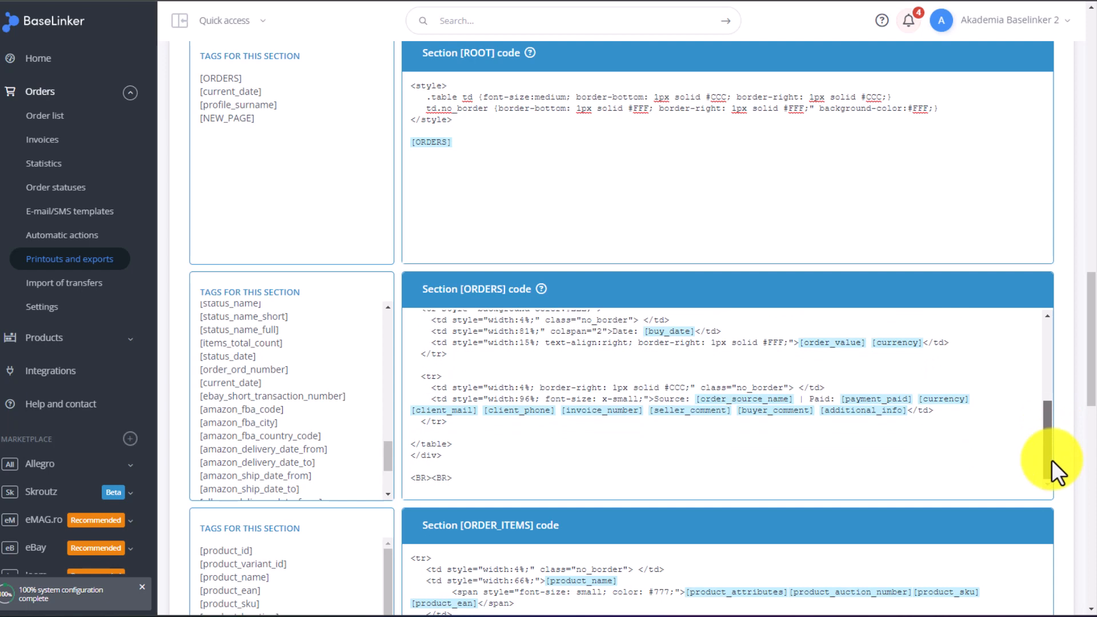
left_click_drag(1051, 460, 1051, 321)
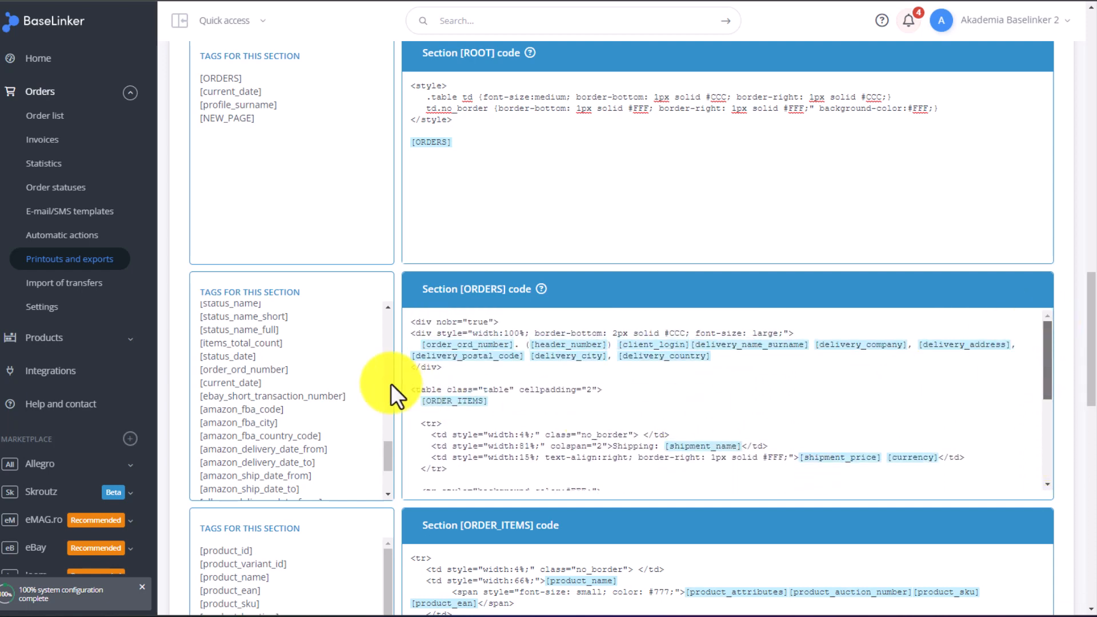
scroll(391, 383, "down", 3)
scroll(445, 377, "down", 4)
scroll(447, 375, "down", 5)
scroll(413, 383, "down", 1)
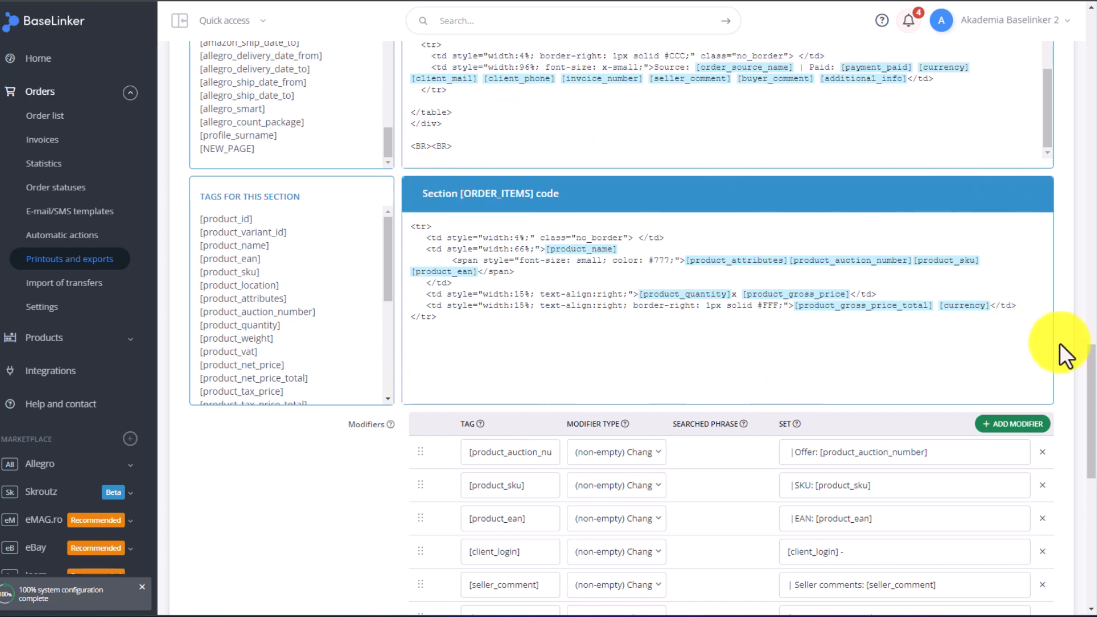
scroll(1058, 343, "up", 3)
scroll(1049, 195, "up", 3)
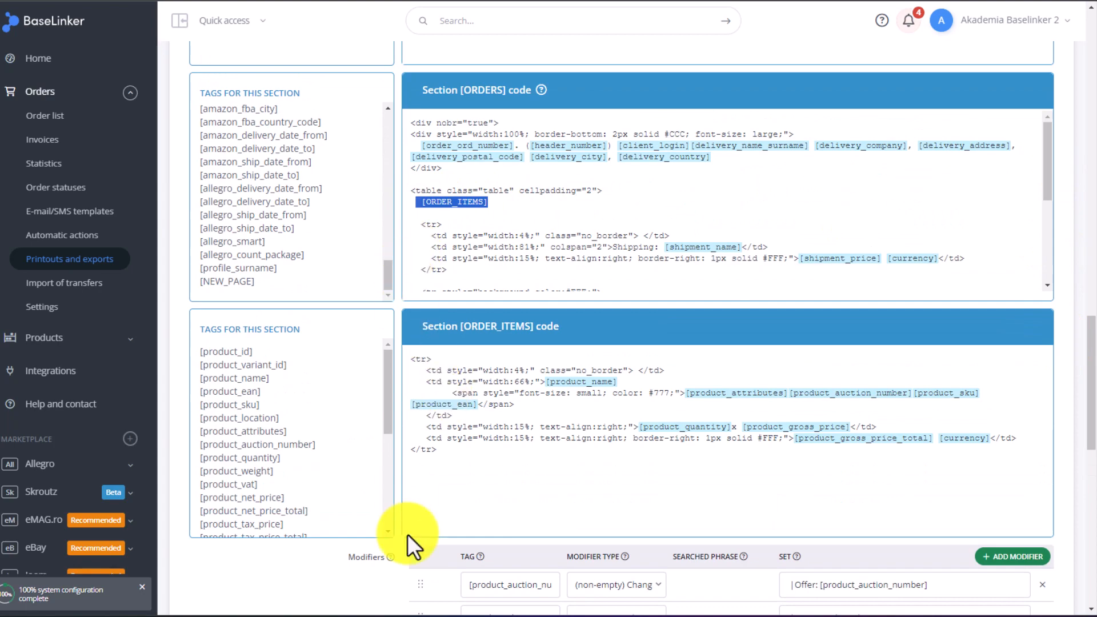
scroll(355, 524, "down", 5)
scroll(344, 559, "down", 4)
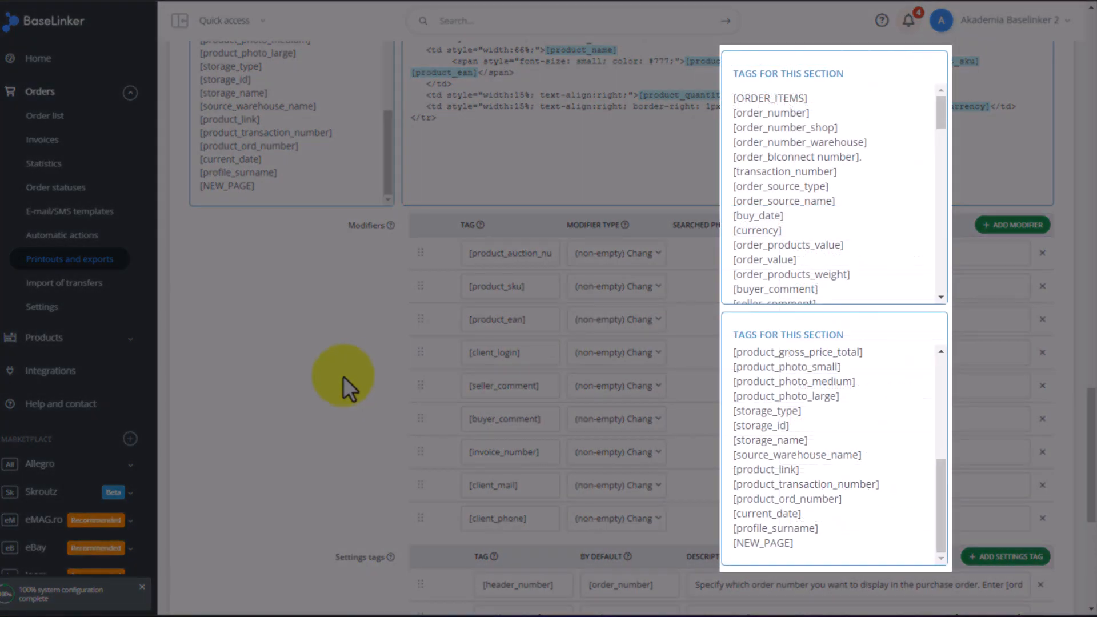
left_click(545, 252)
key("End")
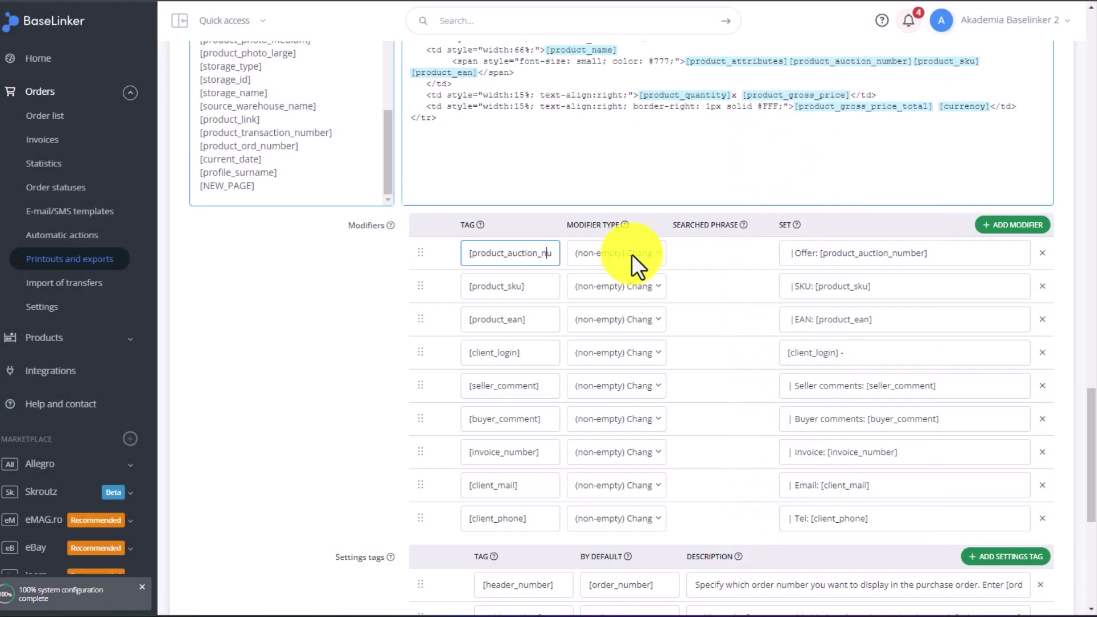
left_click(632, 253)
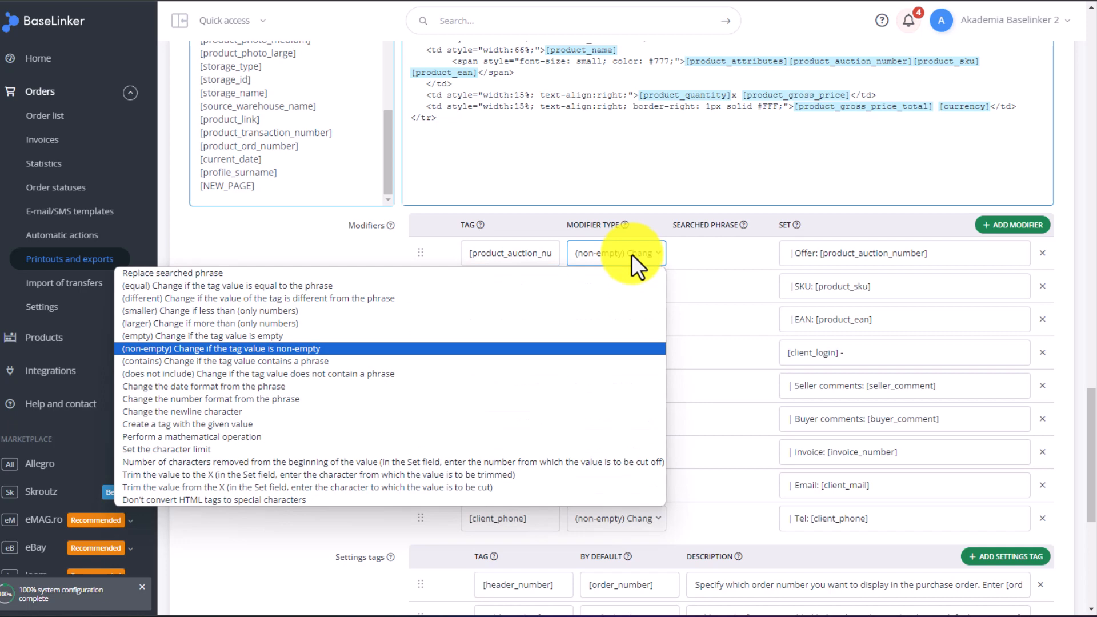
left_click(632, 254)
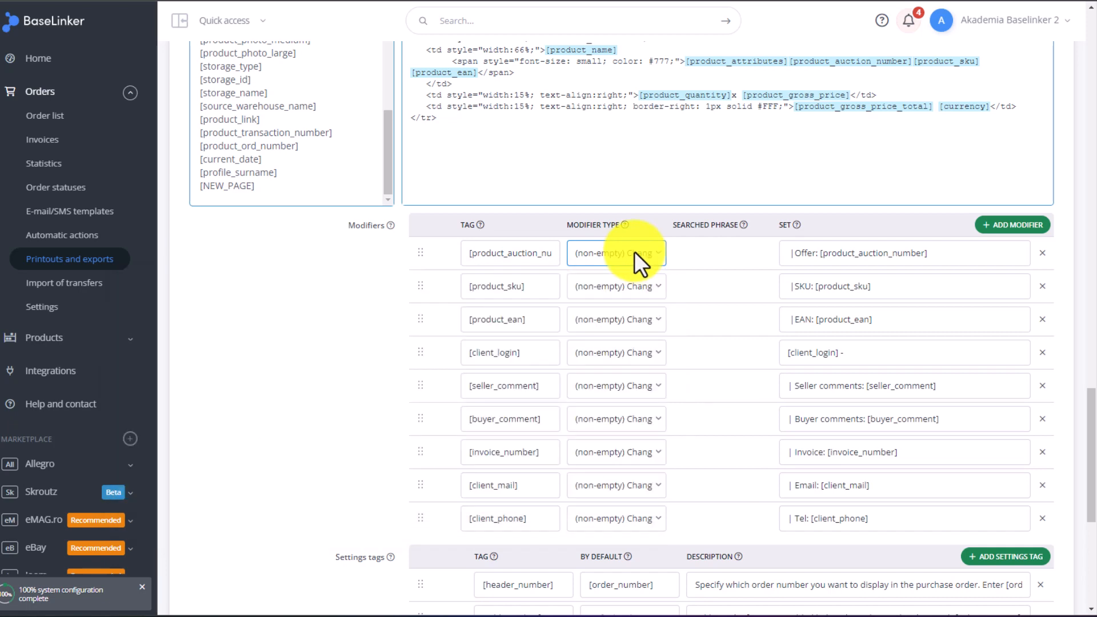
left_click(635, 251)
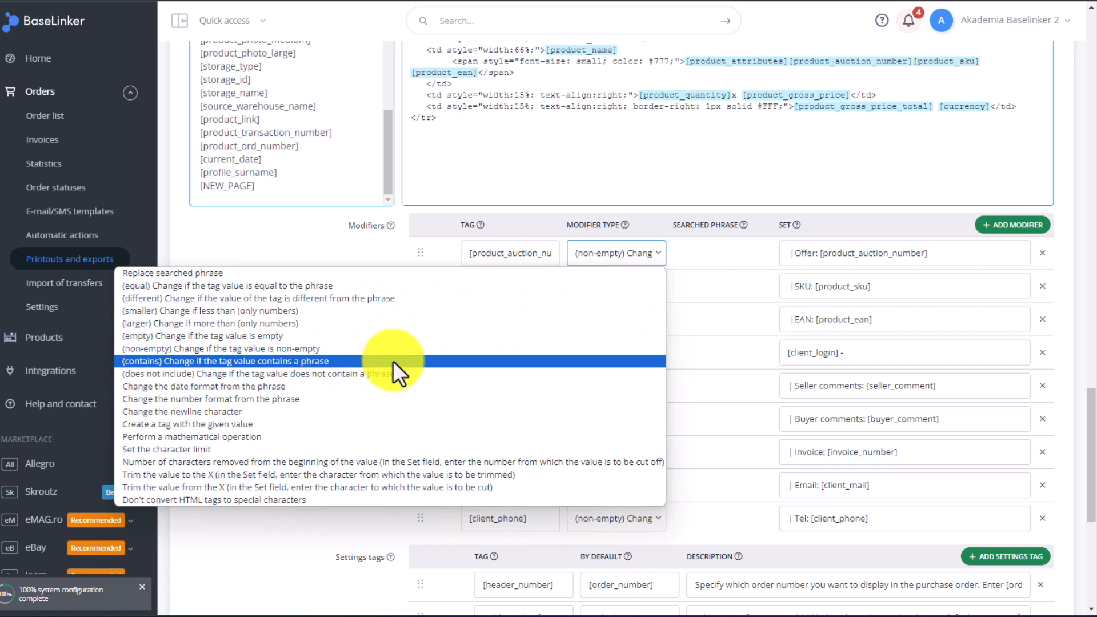
left_click(806, 253)
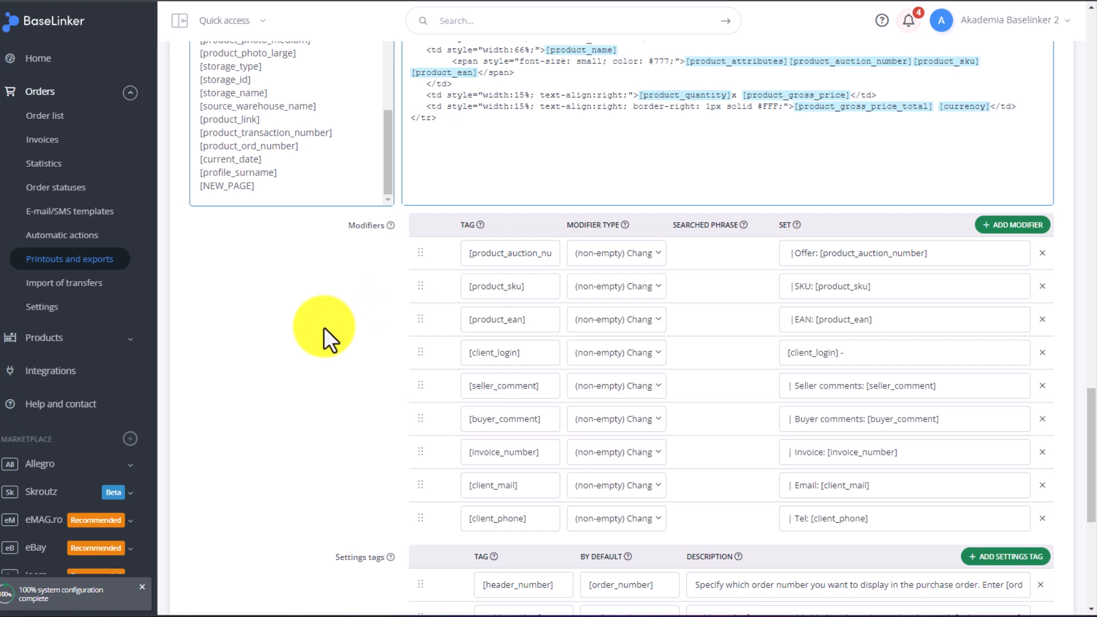
scroll(323, 327, "down", 2)
scroll(324, 326, "down", 6)
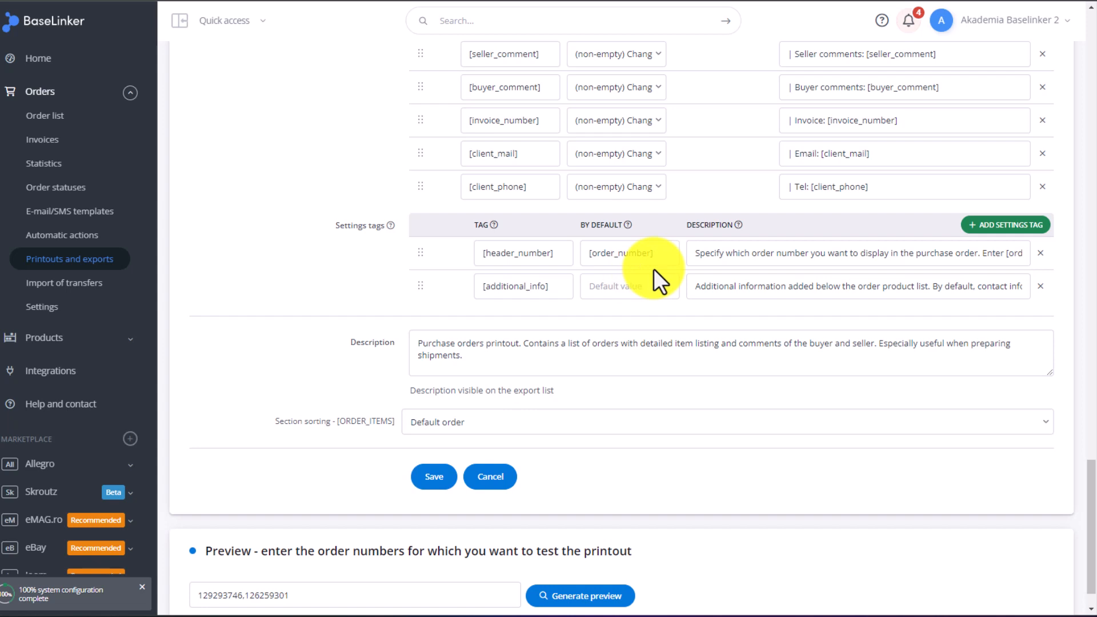
scroll(245, 310, "down", 1)
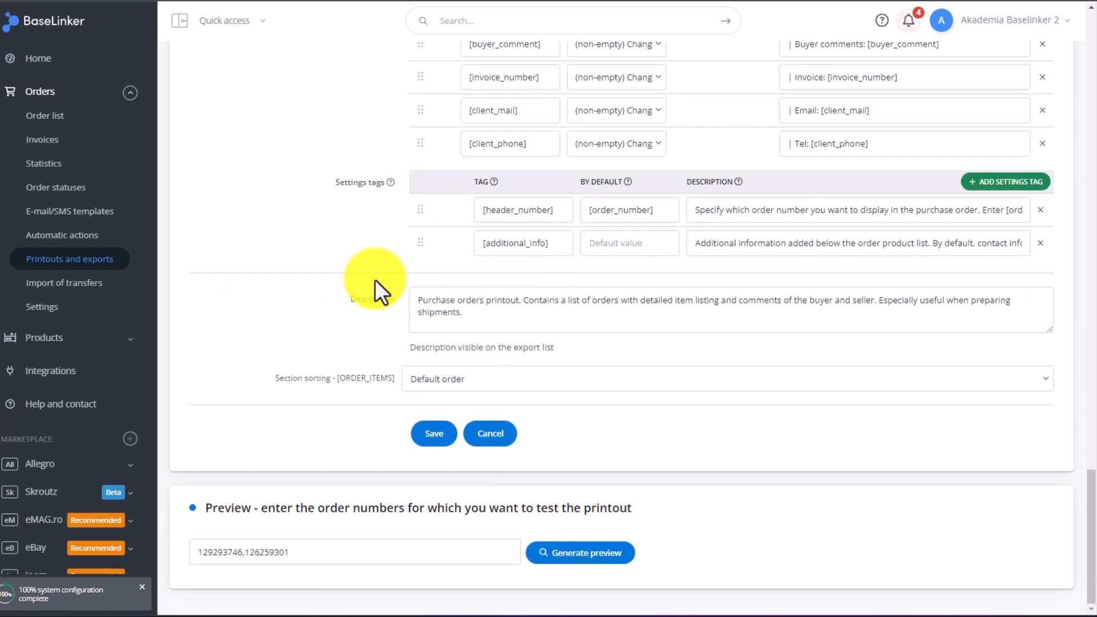
- Keep Default order for section sorting and generate a test preview of the printout
left_click(506, 383)
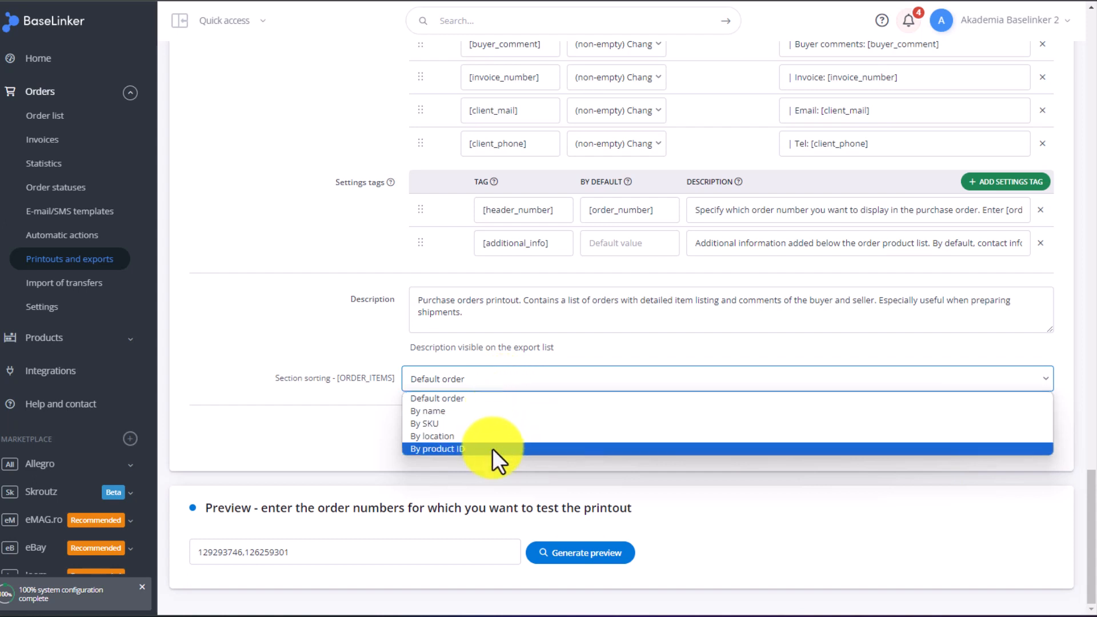
left_click(282, 337)
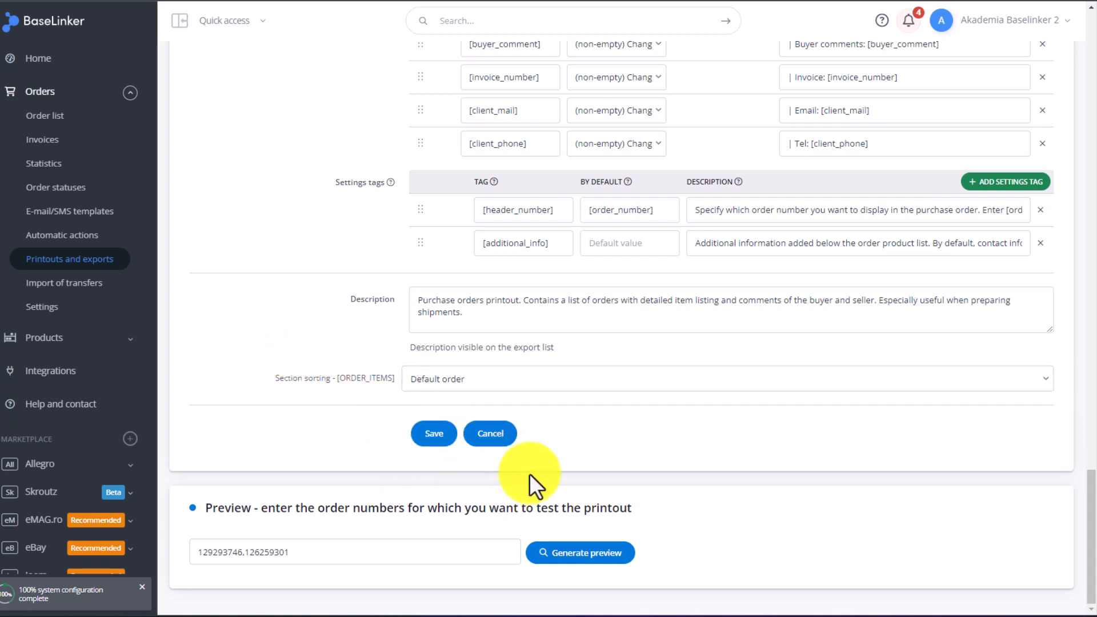
left_click(580, 552)
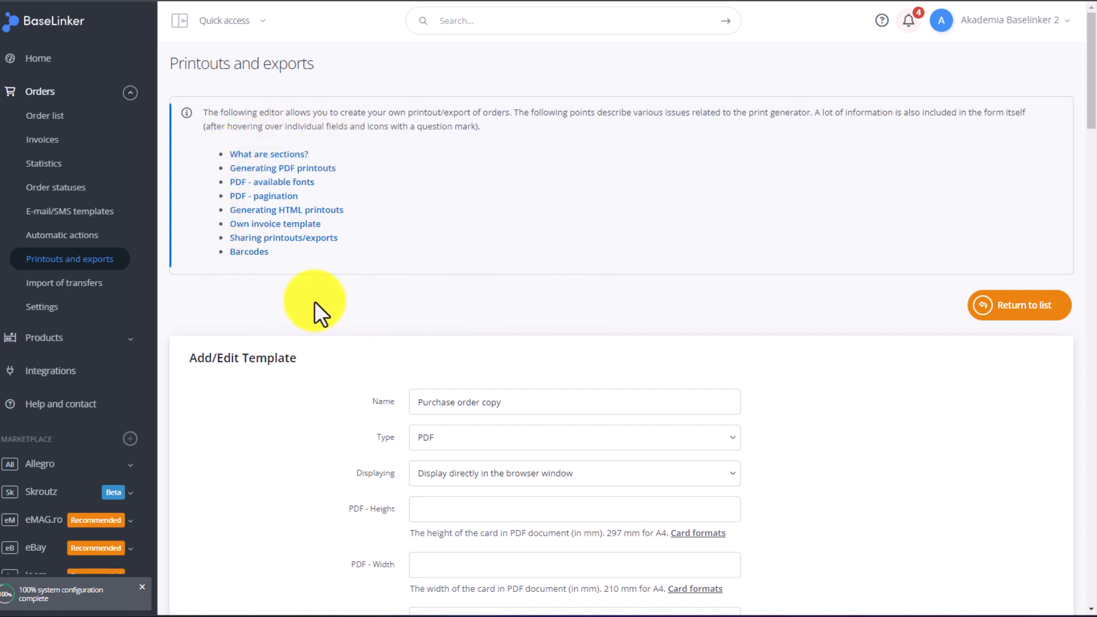
- Expand the Barcodes help and examine the generator URL and its CODE parameter
left_click(249, 251)
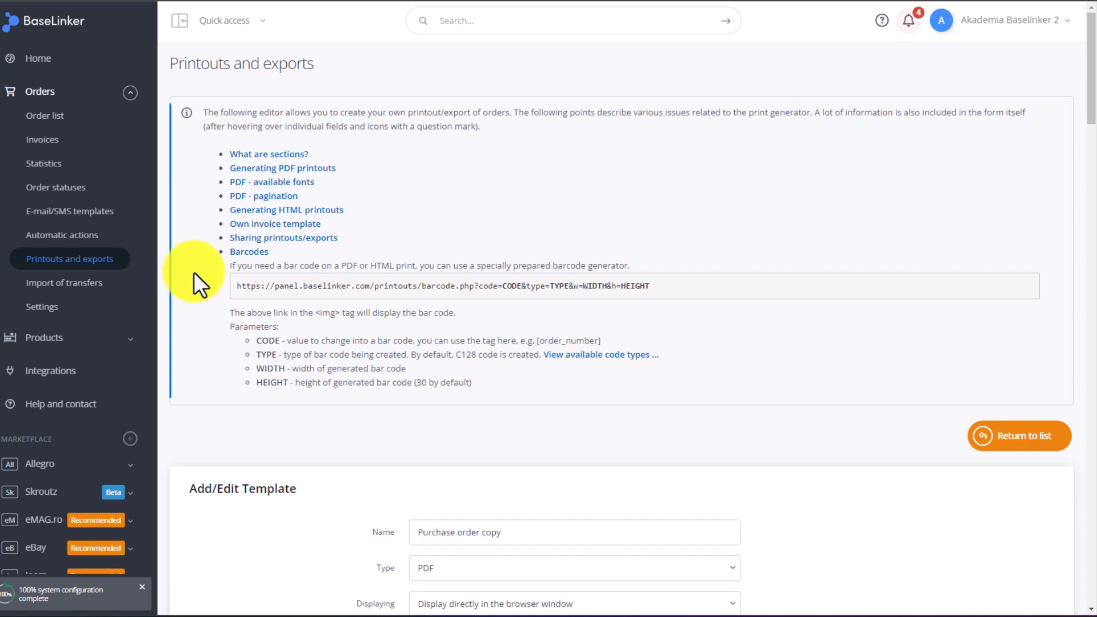
left_click_drag(236, 286, 664, 298)
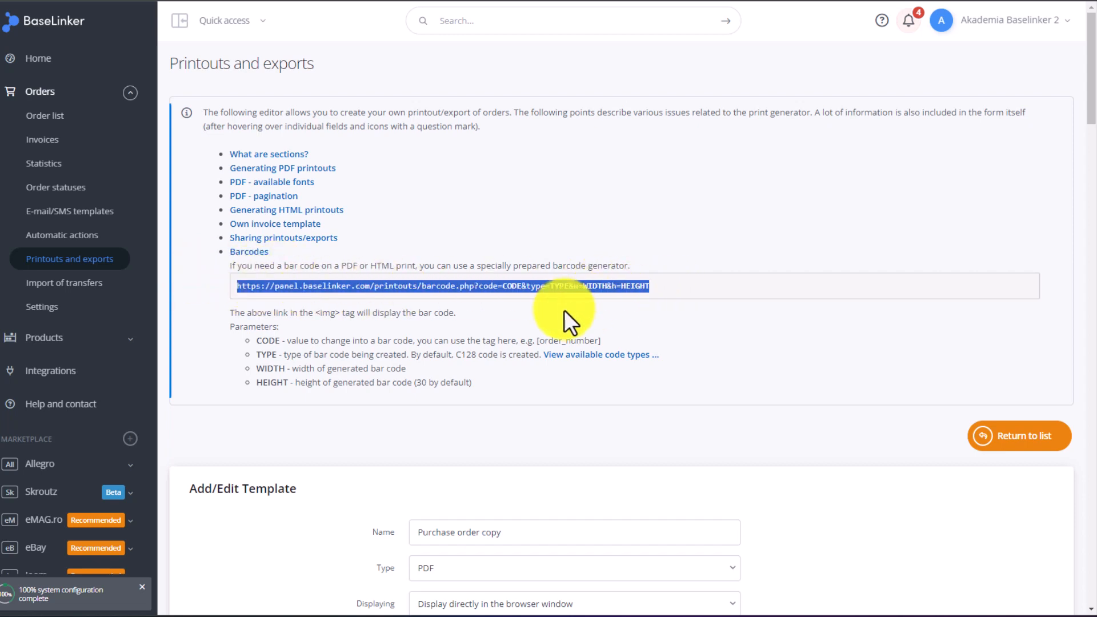
left_click(506, 288)
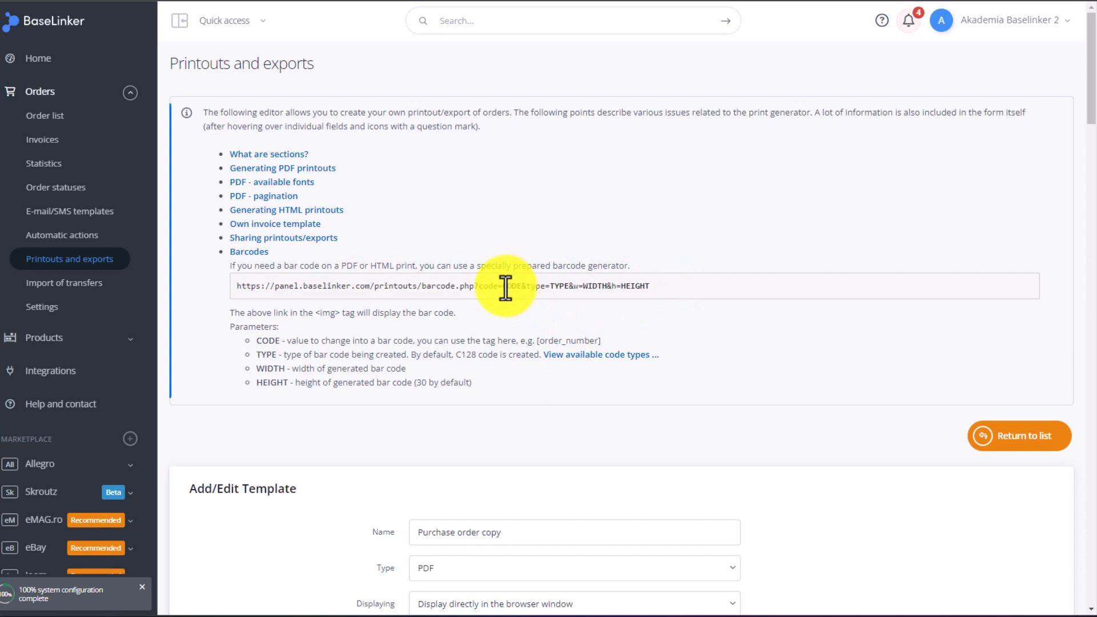
left_click_drag(504, 286, 518, 285)
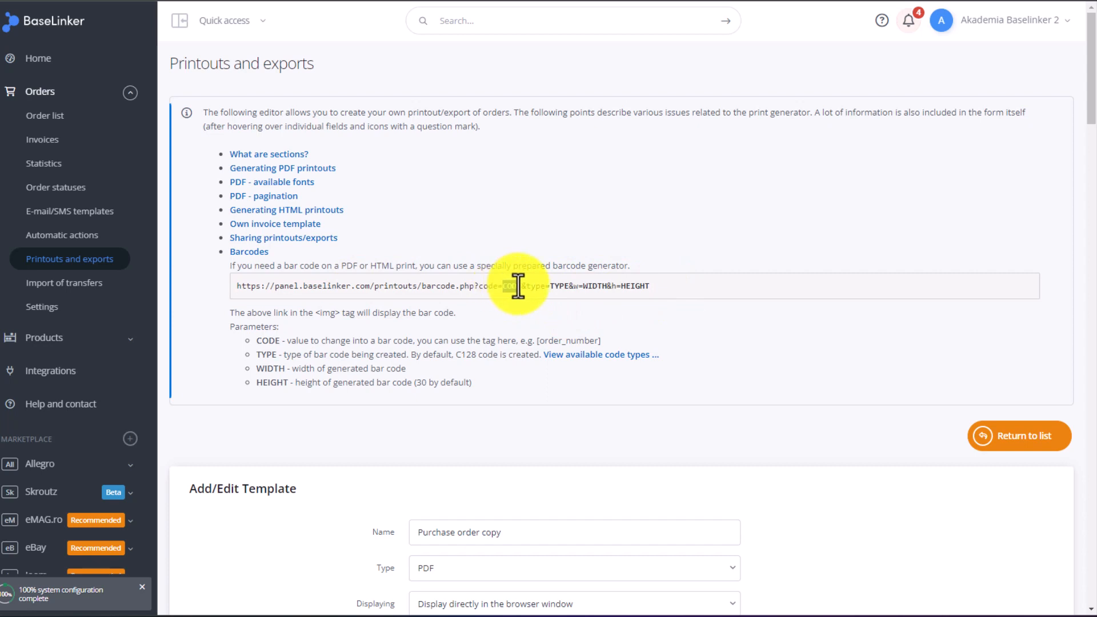
left_click(543, 326)
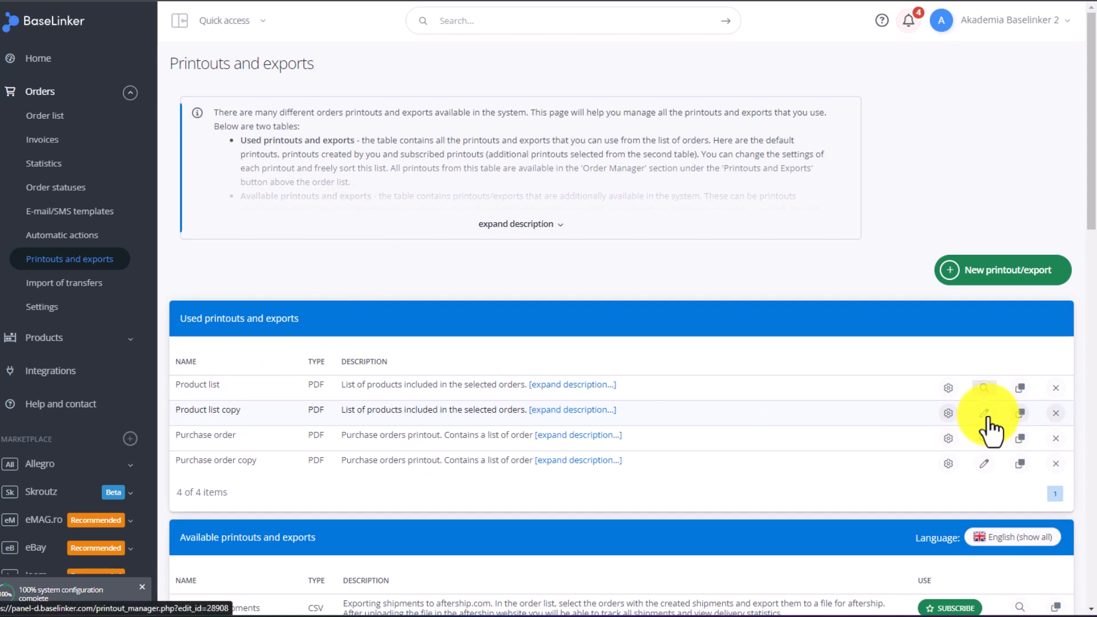
- Edit the Product list copy template and generate its preview for the test orders
left_click(985, 414)
scroll(339, 239, "down", 5)
scroll(333, 239, "down", 10)
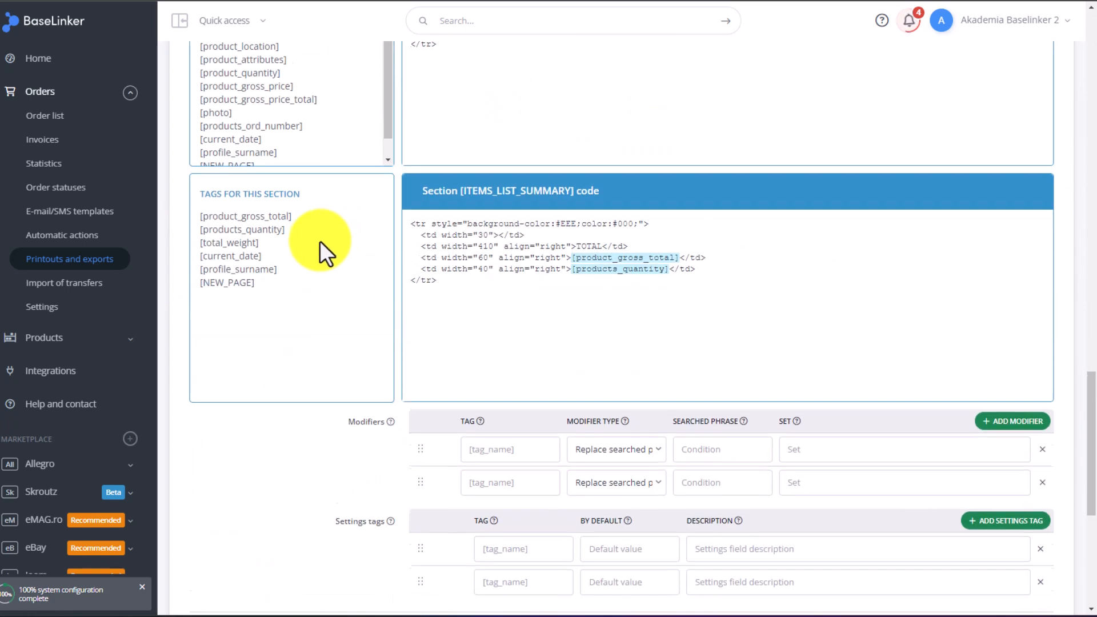
scroll(333, 239, "down", 5)
left_click(584, 552)
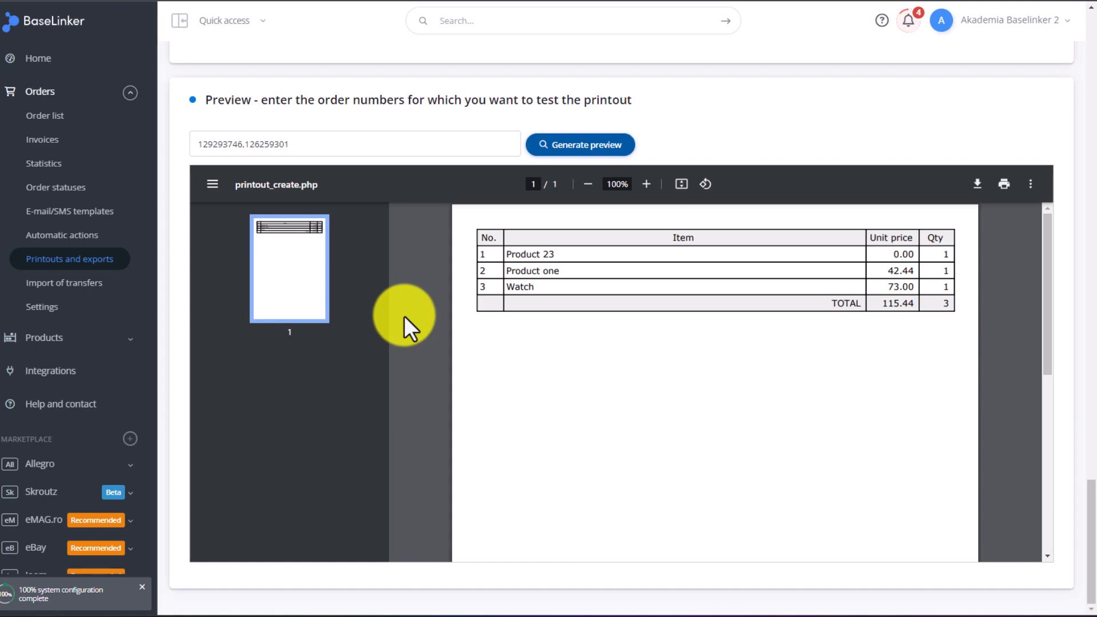
scroll(404, 316, "up", 5)
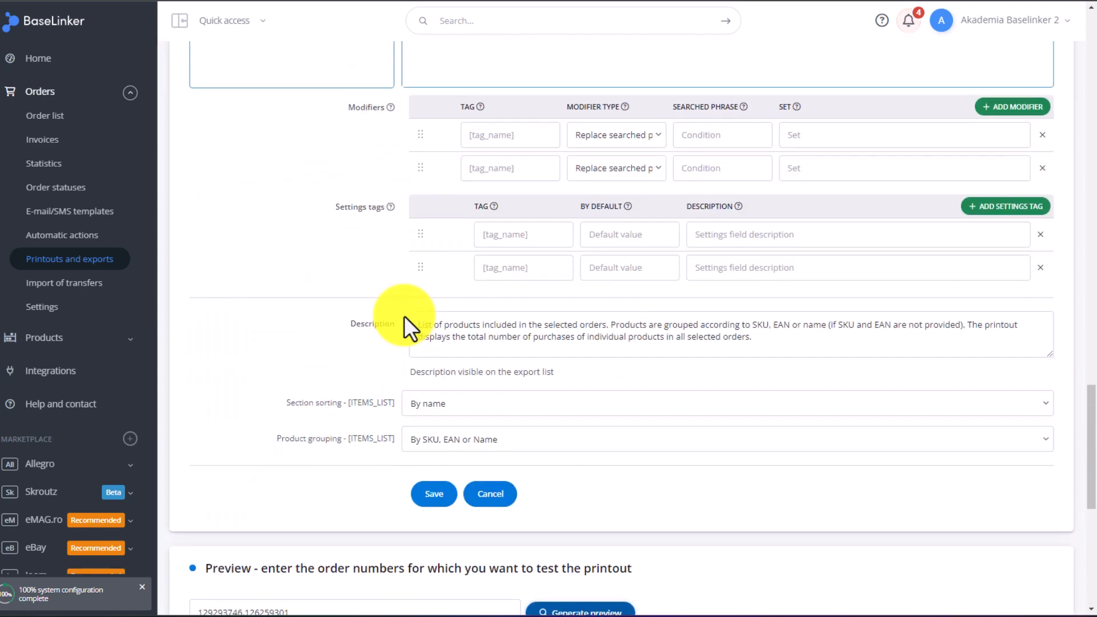
scroll(404, 316, "up", 5)
scroll(403, 316, "up", 4)
scroll(405, 315, "up", 4)
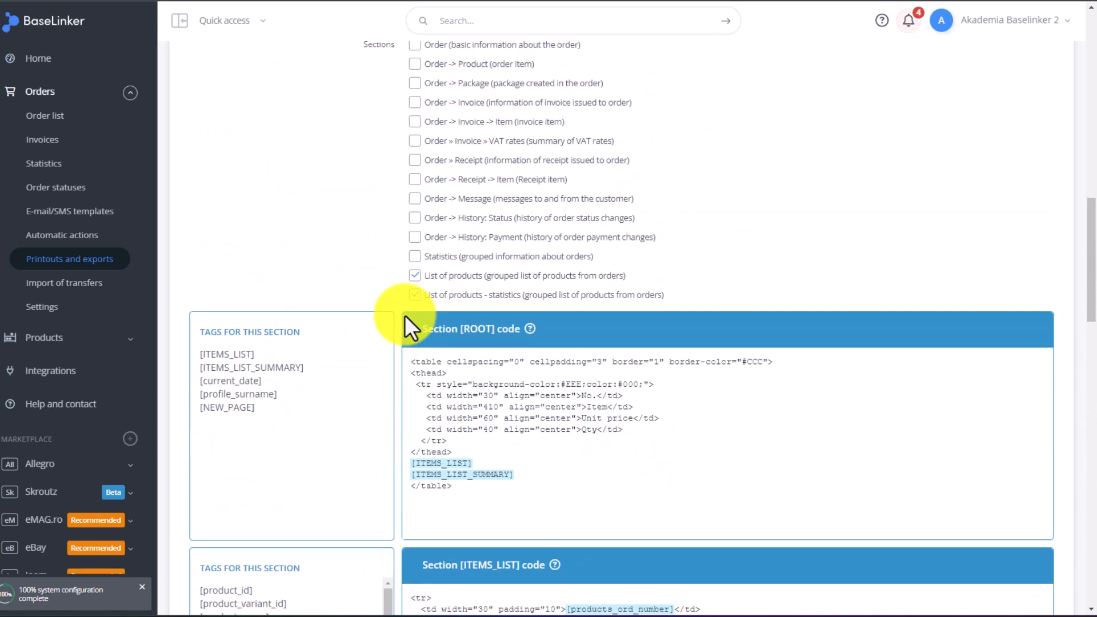
scroll(405, 314, "down", 1)
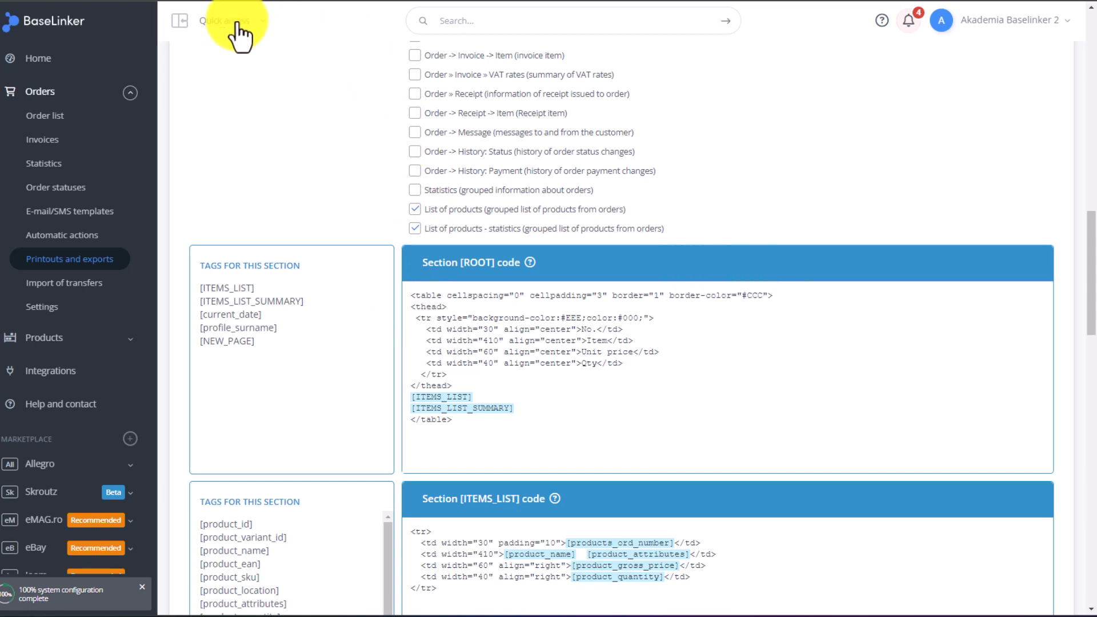
- Duplicate the Unit price header cell and the [product_gross_price] item cell lines
left_click_drag(659, 351, 426, 352)
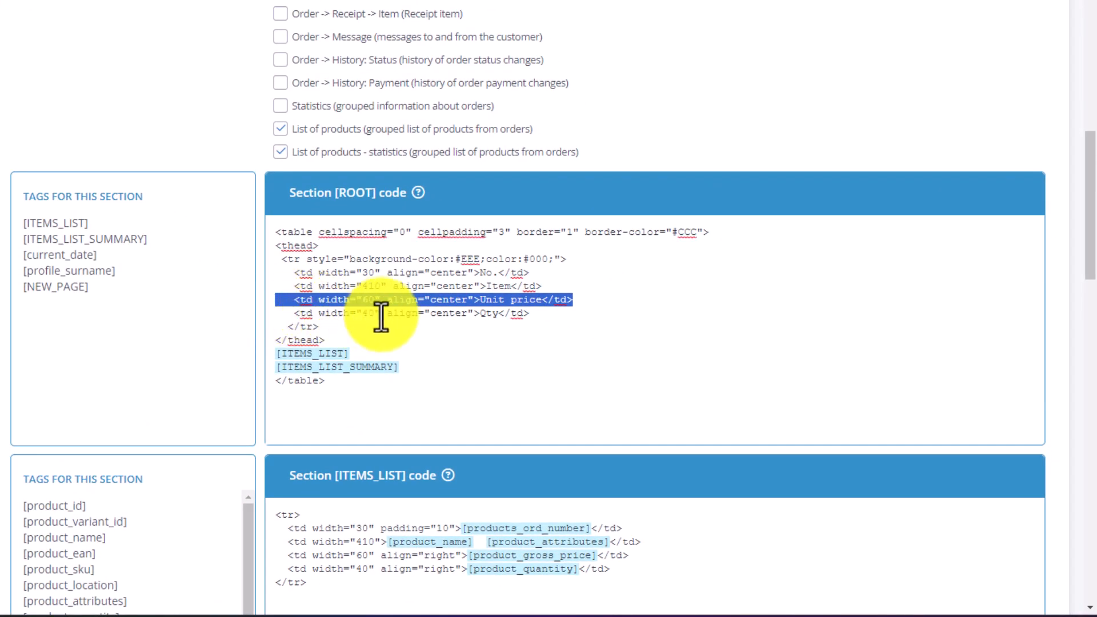
left_click(601, 299)
key("ctrl+v")
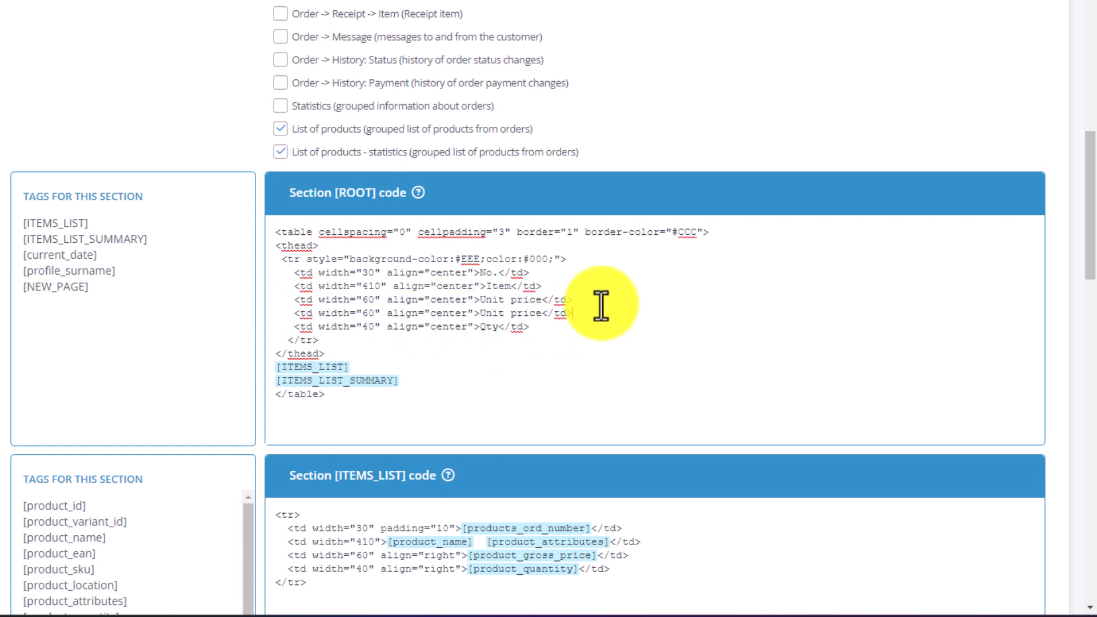
scroll(601, 304, "down", 3)
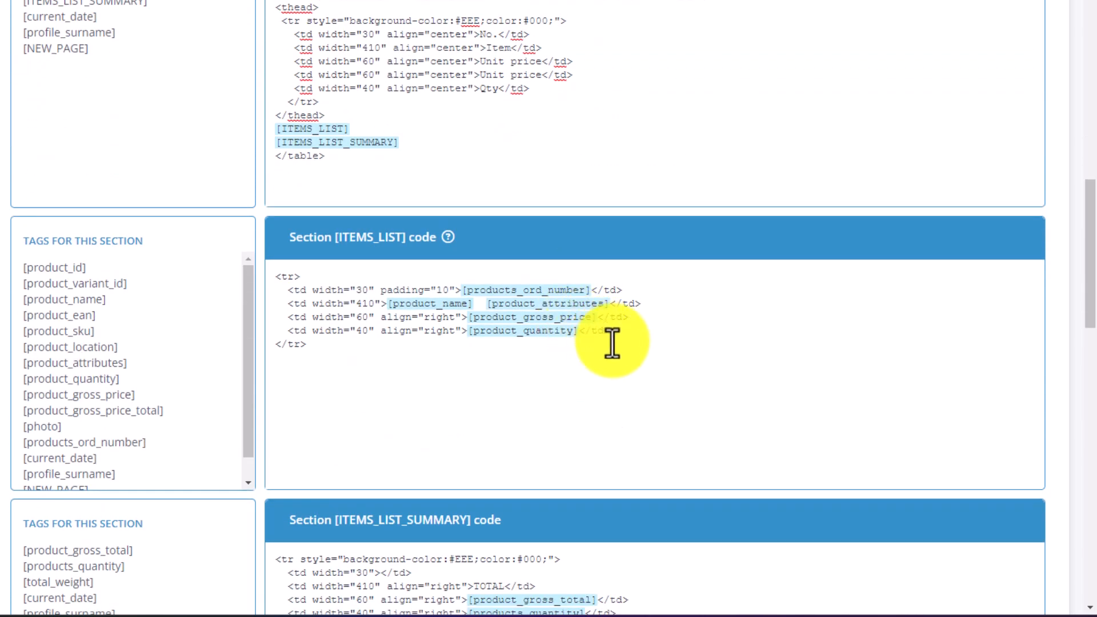
left_click_drag(629, 317, 293, 320)
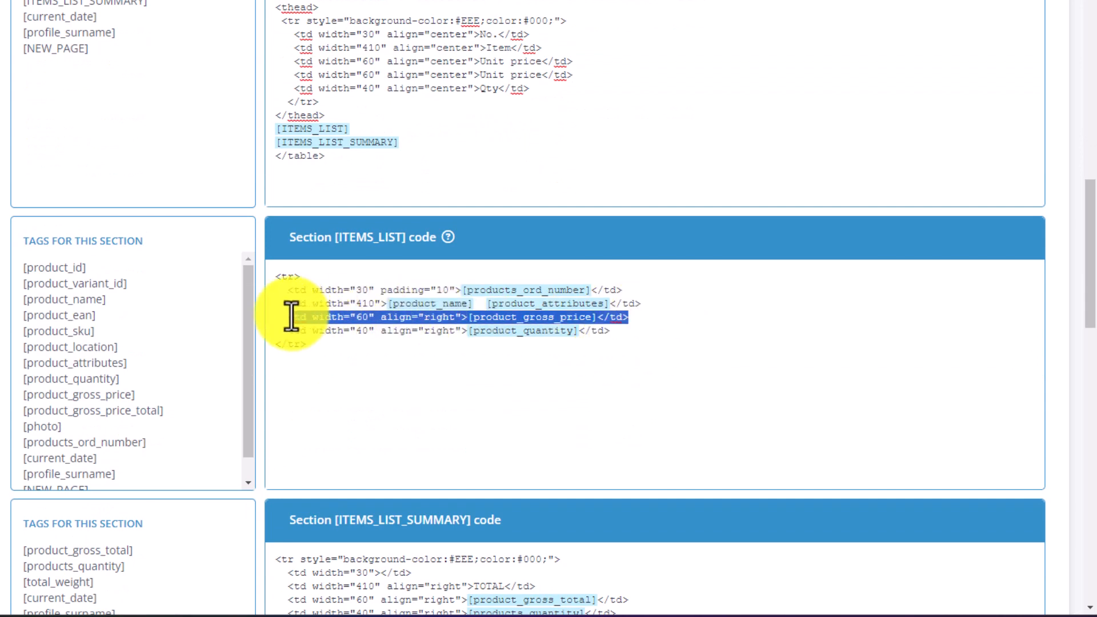
key("ctrl+c")
left_click(632, 318)
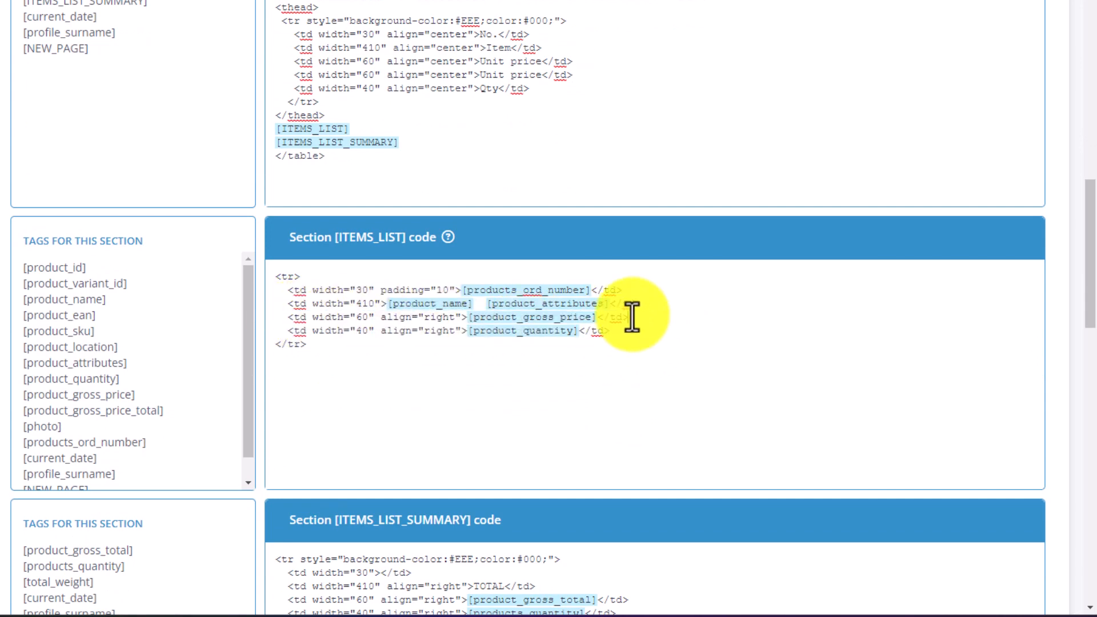
key("ctrl+v")
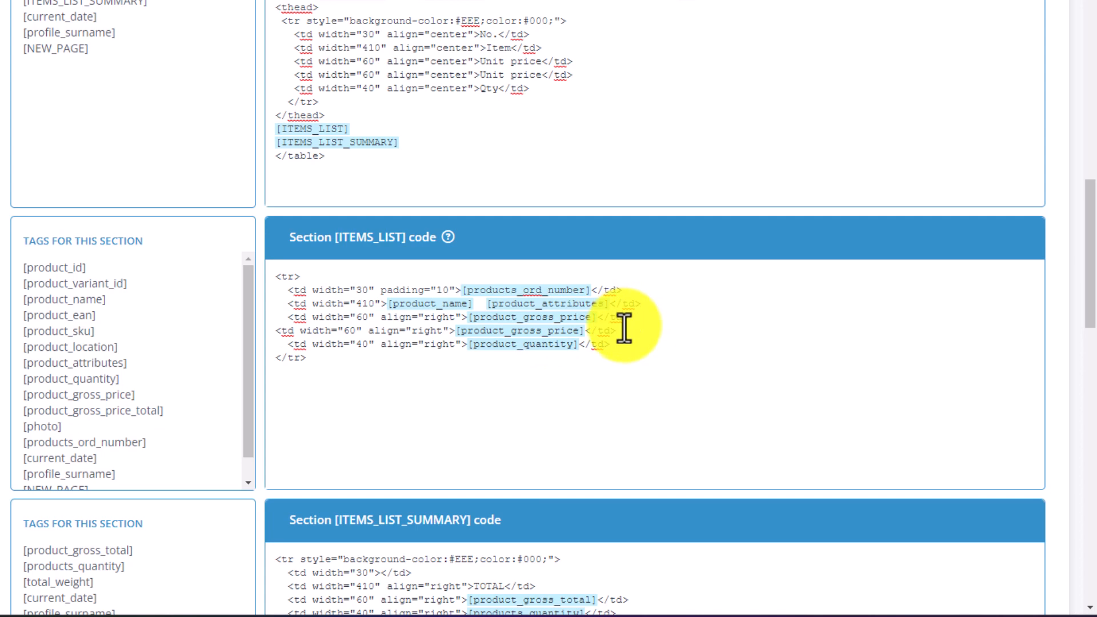
scroll(624, 328, "down", 3)
- Duplicate the [product_gross_total] cell as a new line in ITEMS_LIST_SUMMARY
left_click_drag(628, 361, 288, 360)
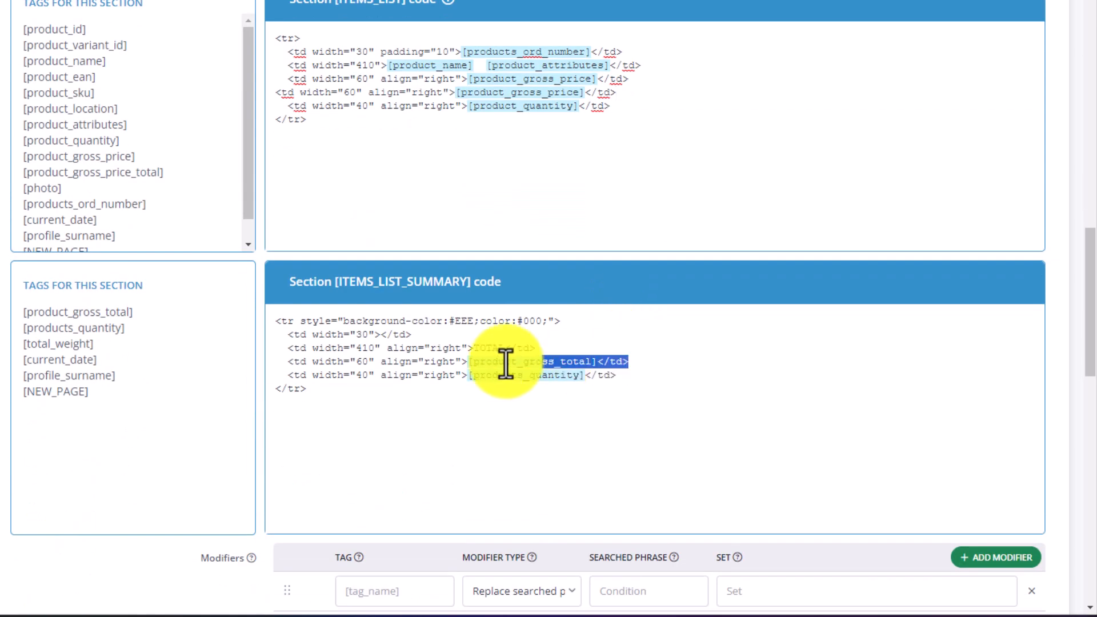
key("ctrl+c")
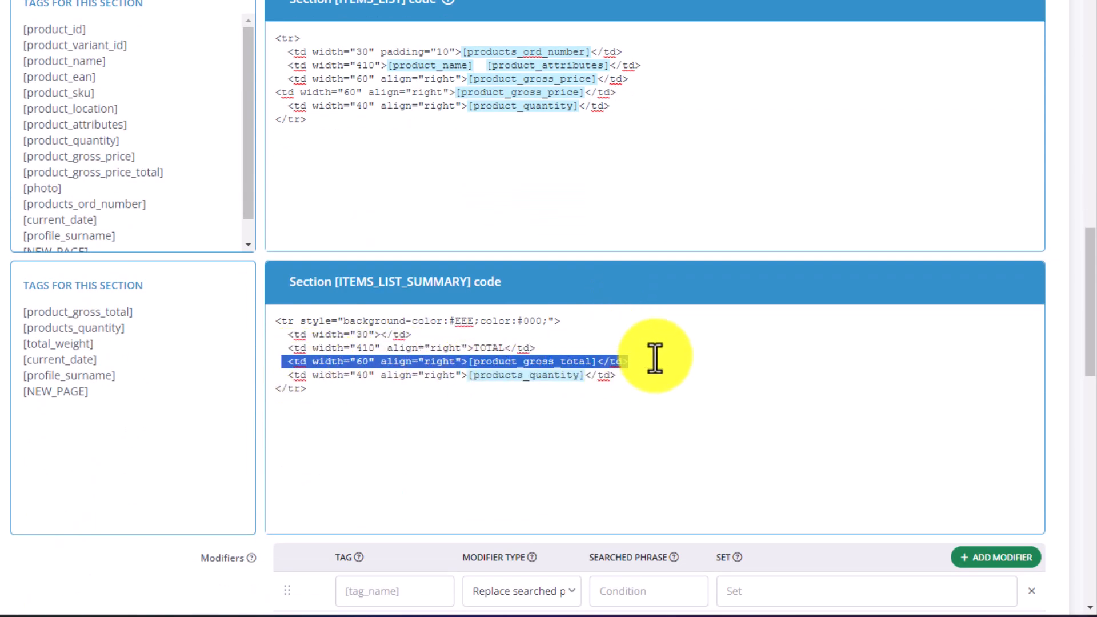
left_click(652, 360)
key("Return")
key("ctrl+v")
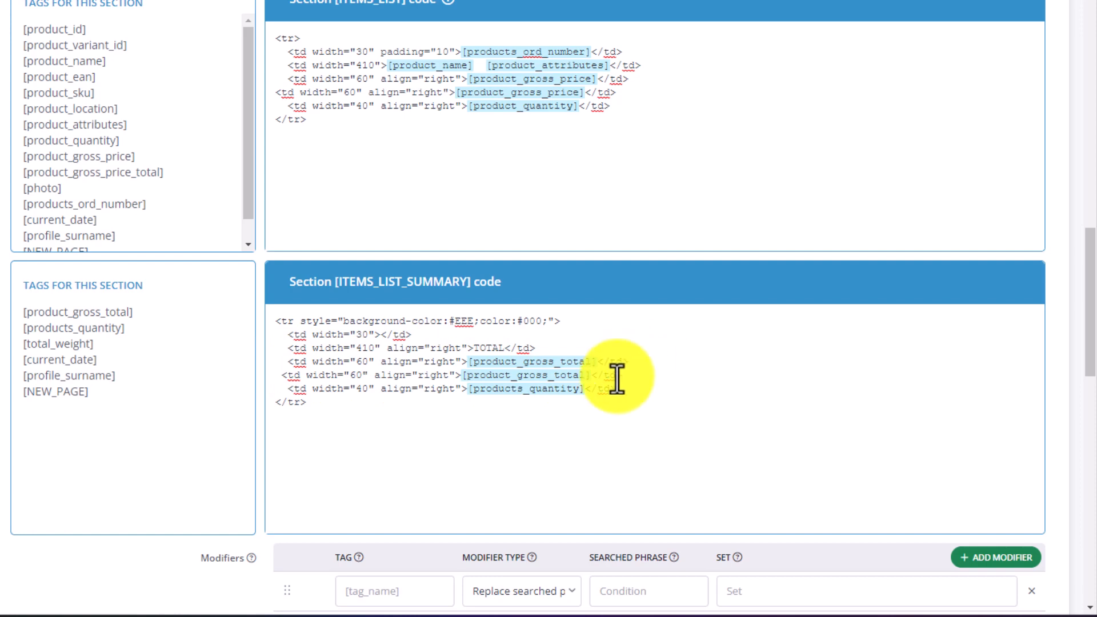
scroll(360, 420, "down", 10)
scroll(297, 419, "down", 5)
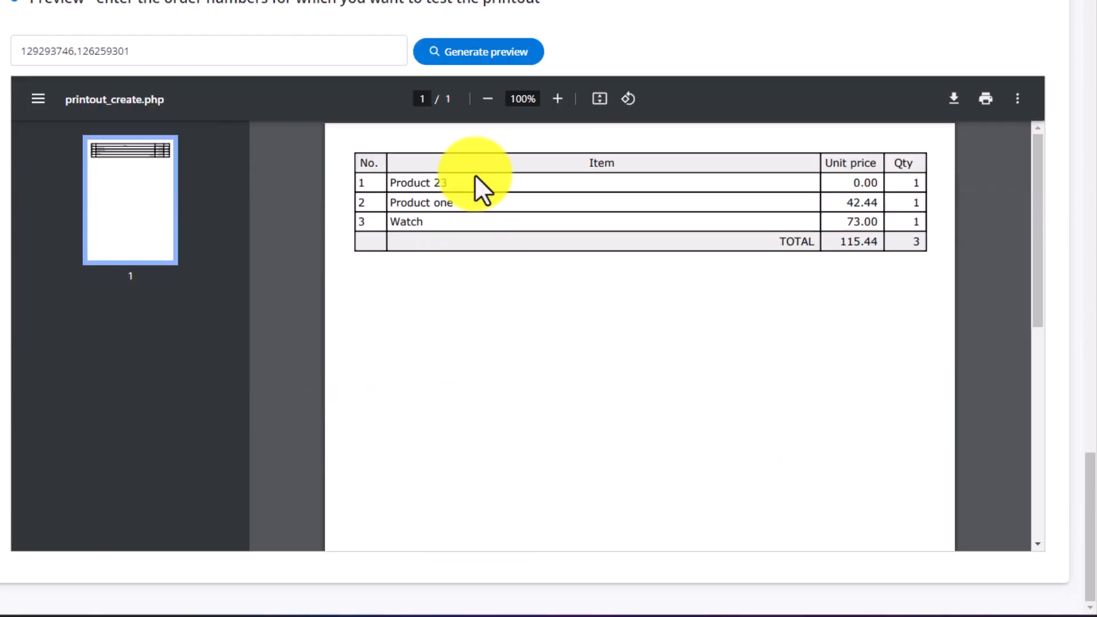
- Regenerate the preview to show the two Unit price columns
left_click(467, 50)
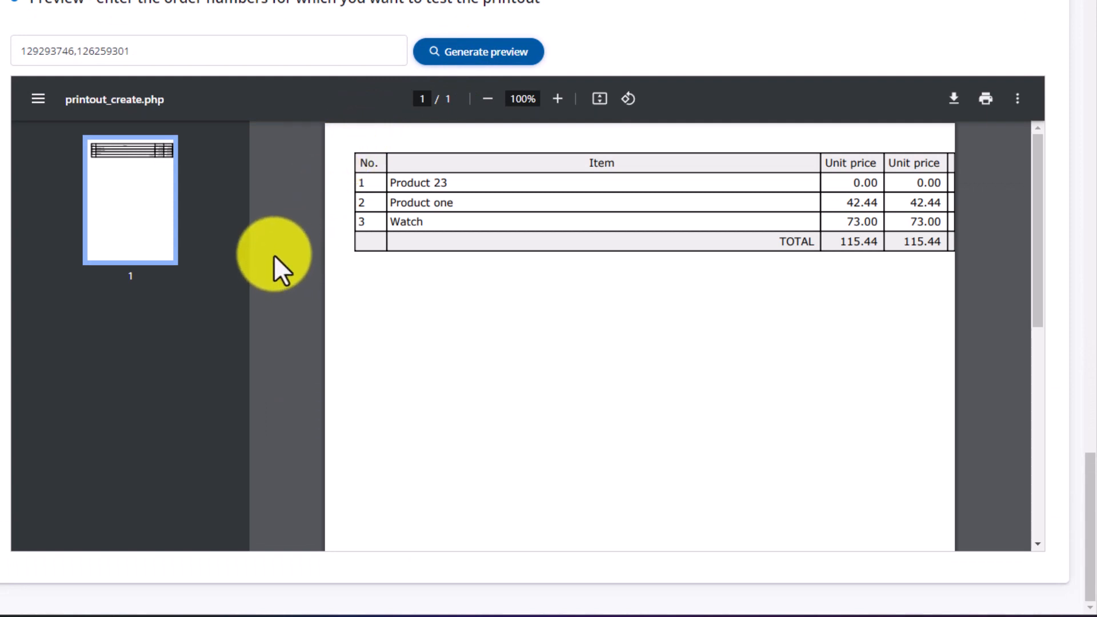
scroll(274, 255, "up", 4)
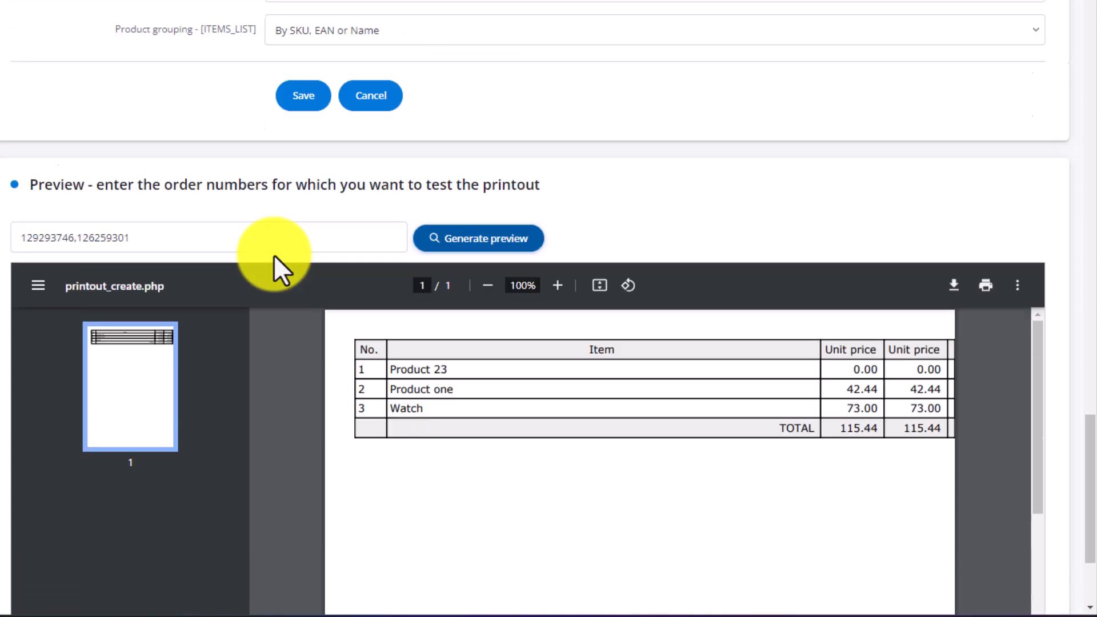
scroll(273, 255, "up", 4)
scroll(272, 258, "up", 4)
scroll(272, 260, "up", 4)
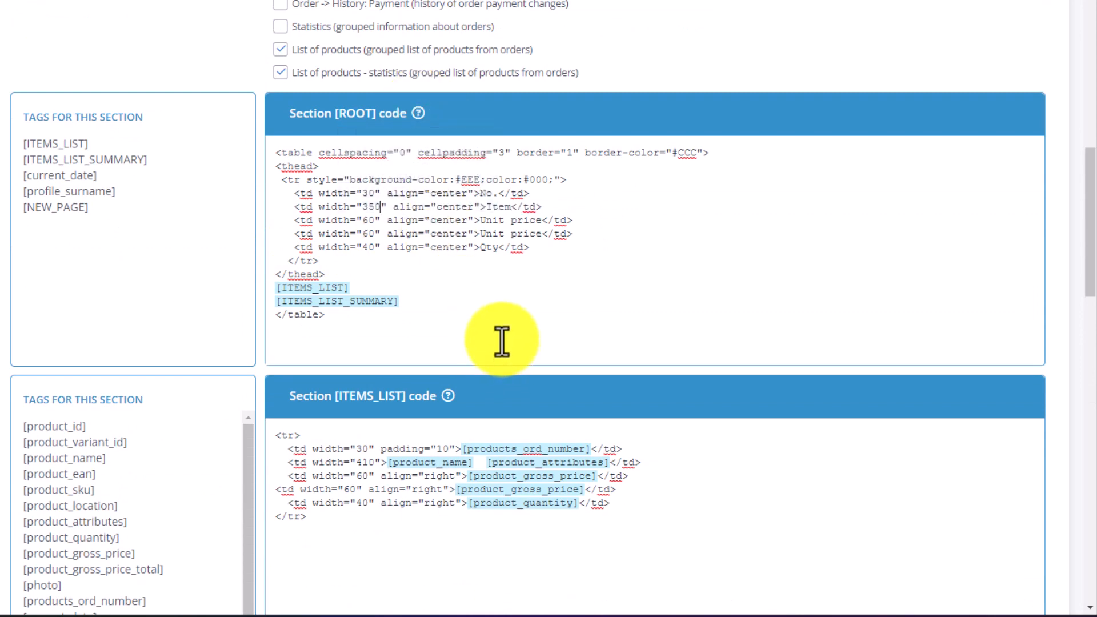
scroll(503, 326, "down", 1)
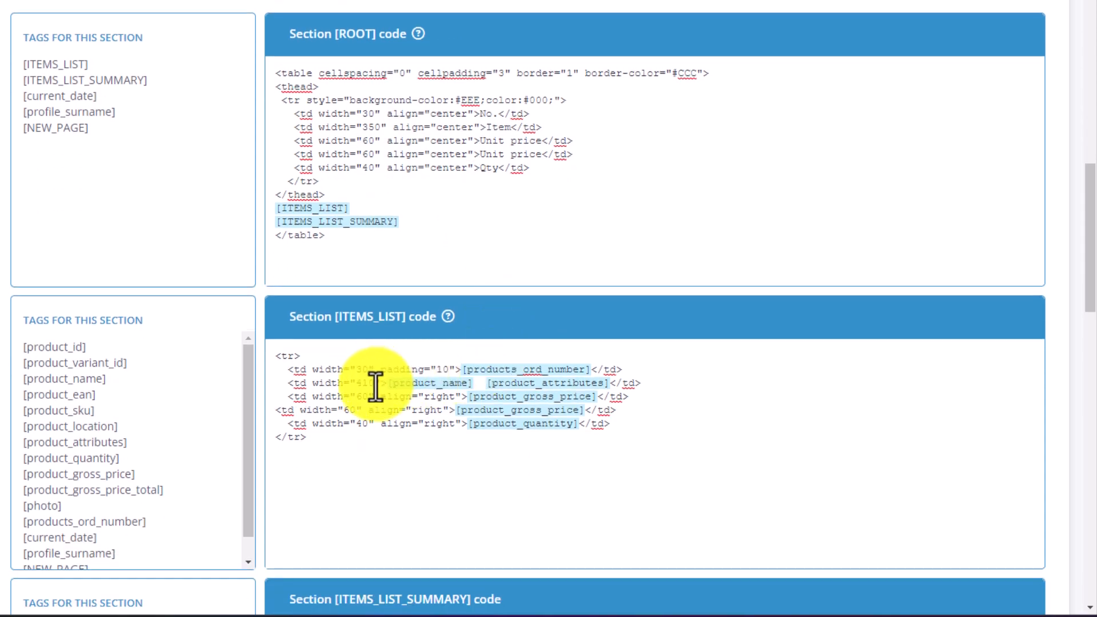
- Change the item and TOTAL cell widths from 410 to 350 and regenerate the preview
key("BackSpace")
key("BackSpace")
key("BackSpace")
type("350")
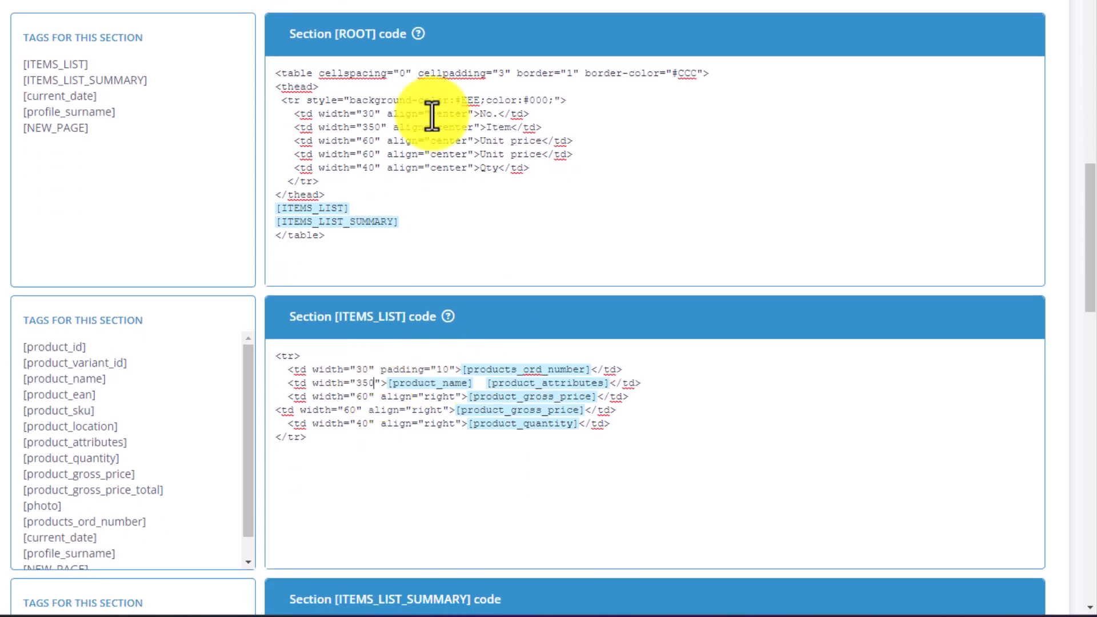
scroll(292, 163, "down", 2)
scroll(377, 223, "down", 4)
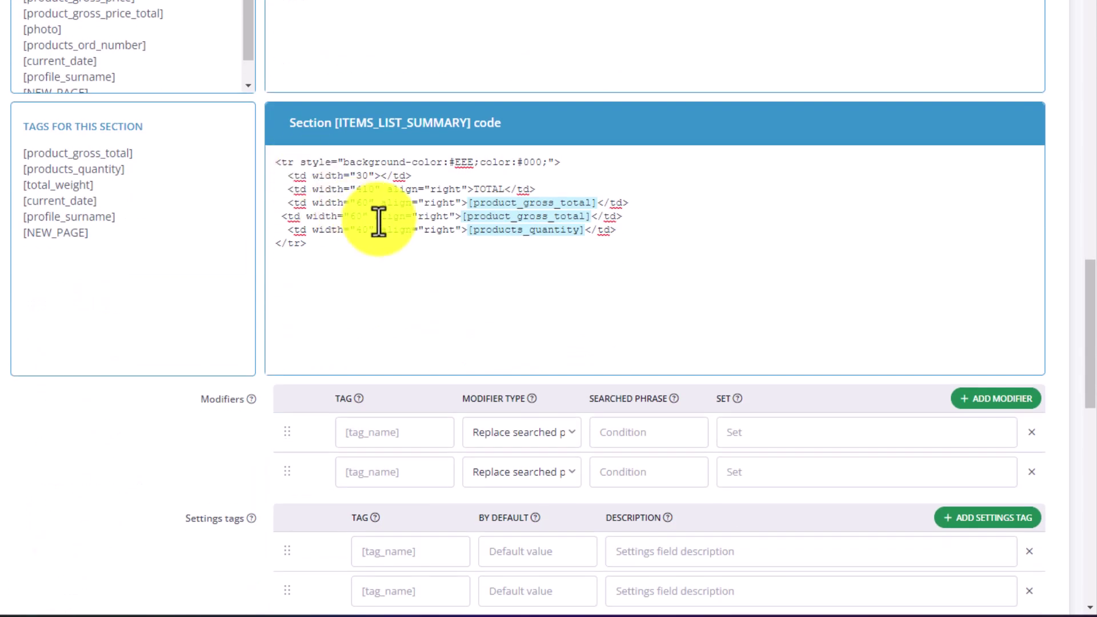
left_click(377, 190)
key("BackSpace")
key("BackSpace")
key("BackSpace")
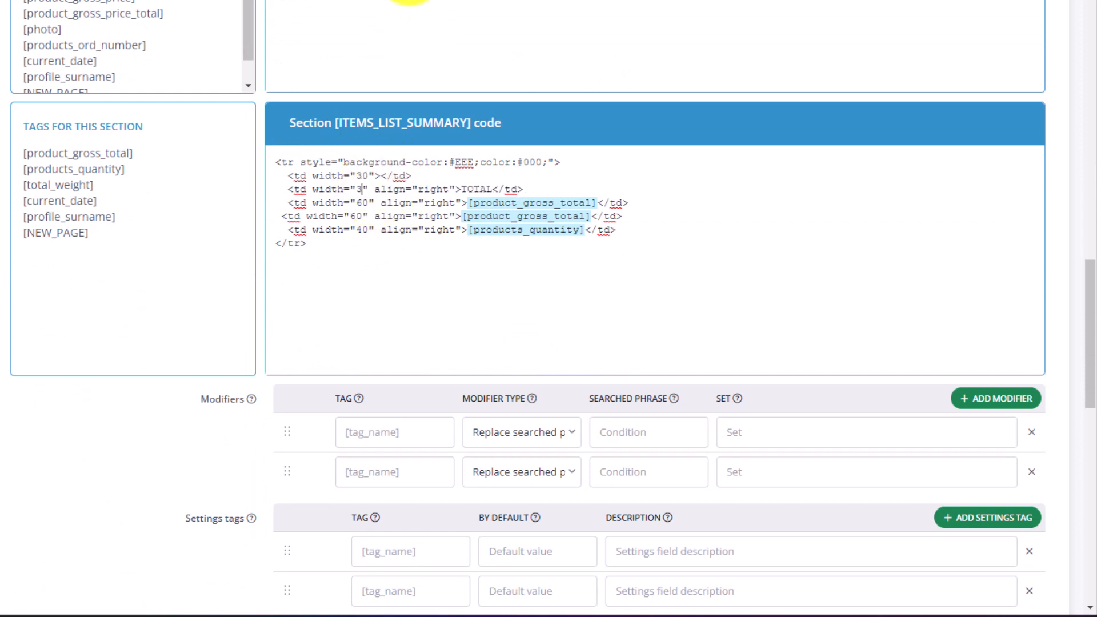
type("350")
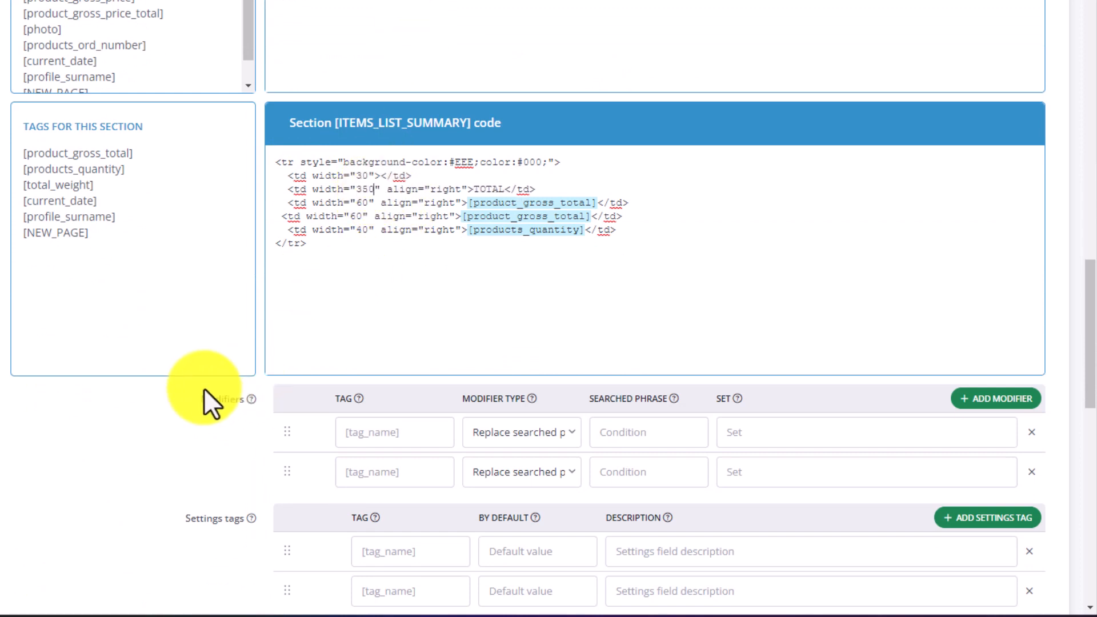
scroll(210, 372, "down", 5)
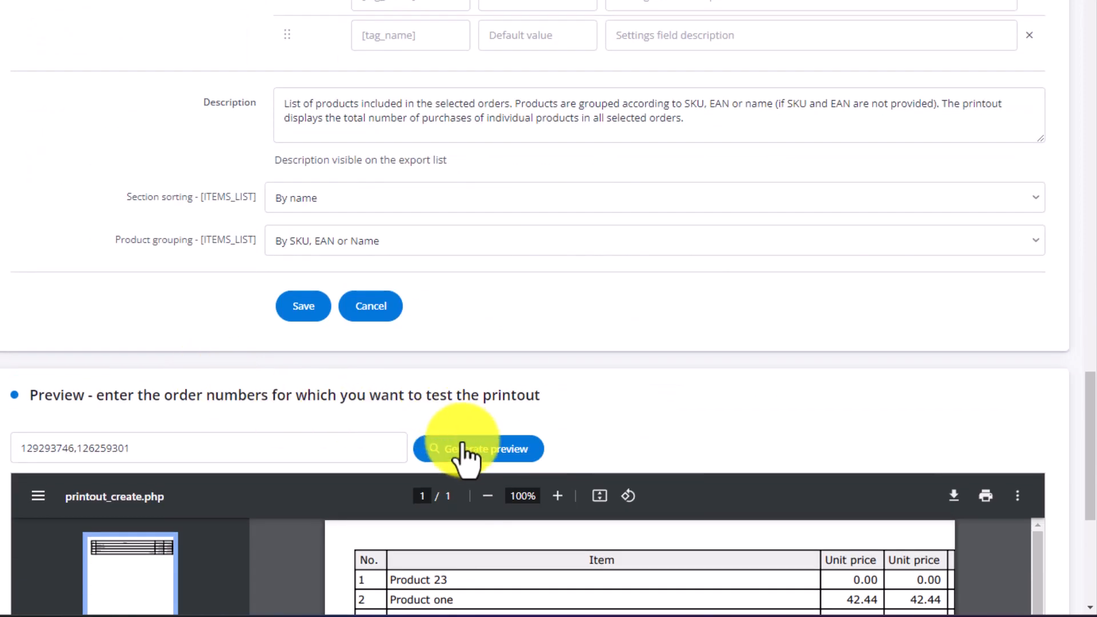
left_click(468, 448)
scroll(470, 458, "down", 4)
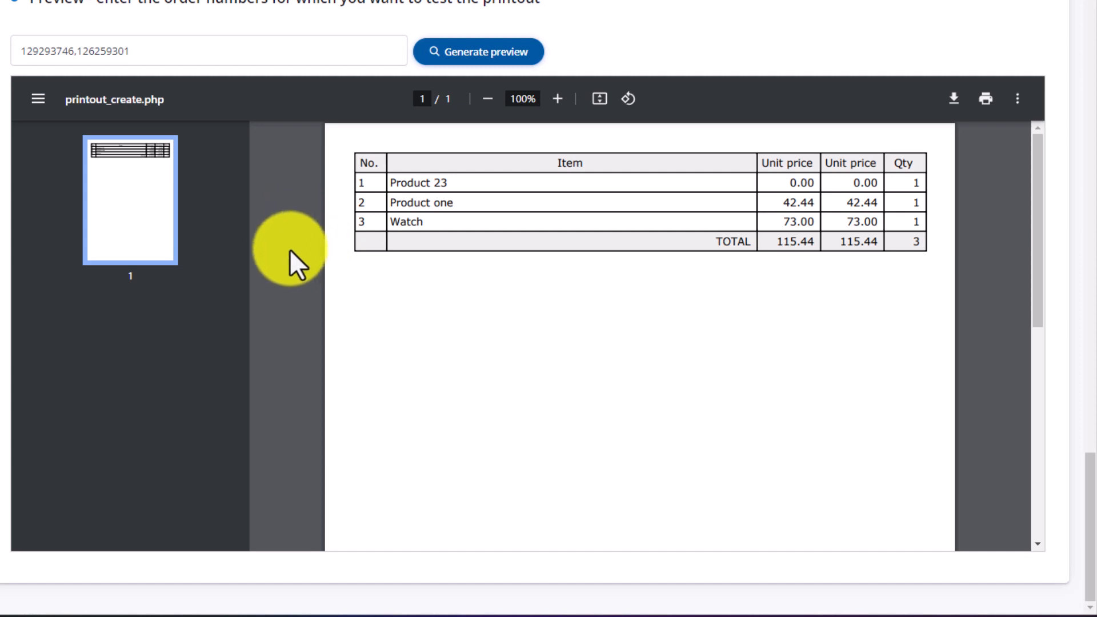
scroll(290, 249, "up", 5)
scroll(290, 250, "up", 5)
scroll(289, 249, "up", 3)
scroll(289, 249, "up", 1)
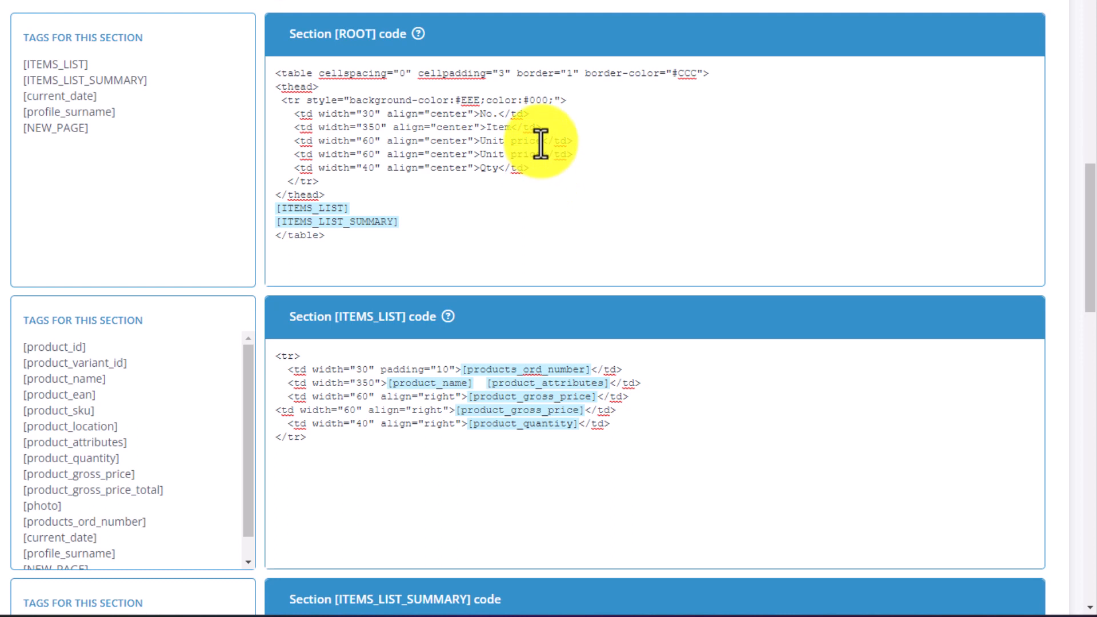
- Rename the third header to Loc., replace [product_gross_price] with [product_location], adjust the summary cell, and preview
left_click_drag(542, 141, 480, 141)
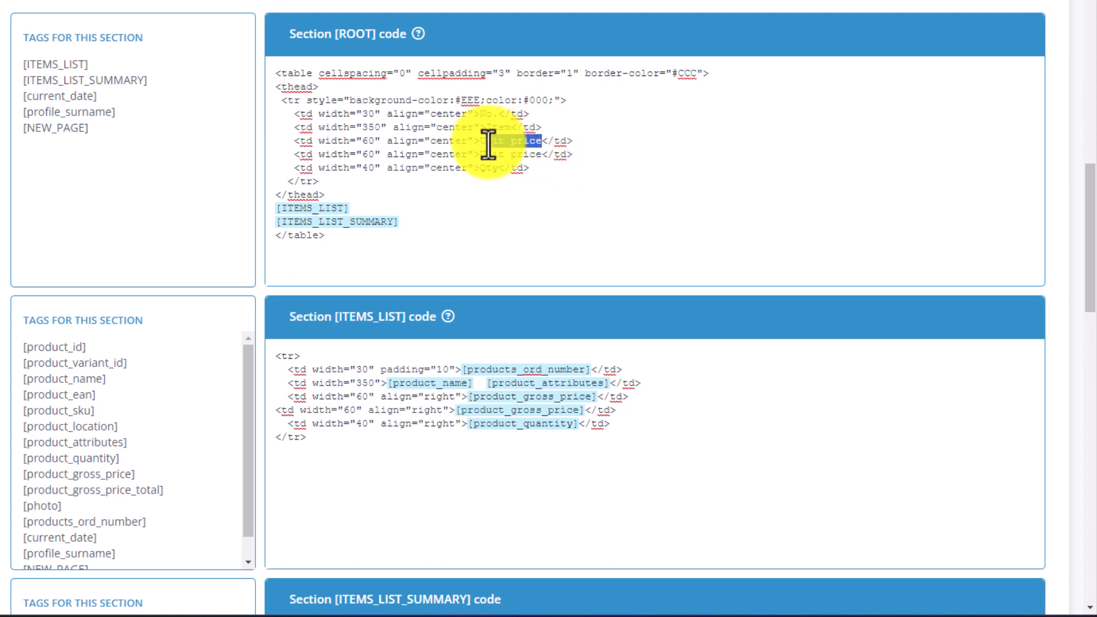
type("Loc.")
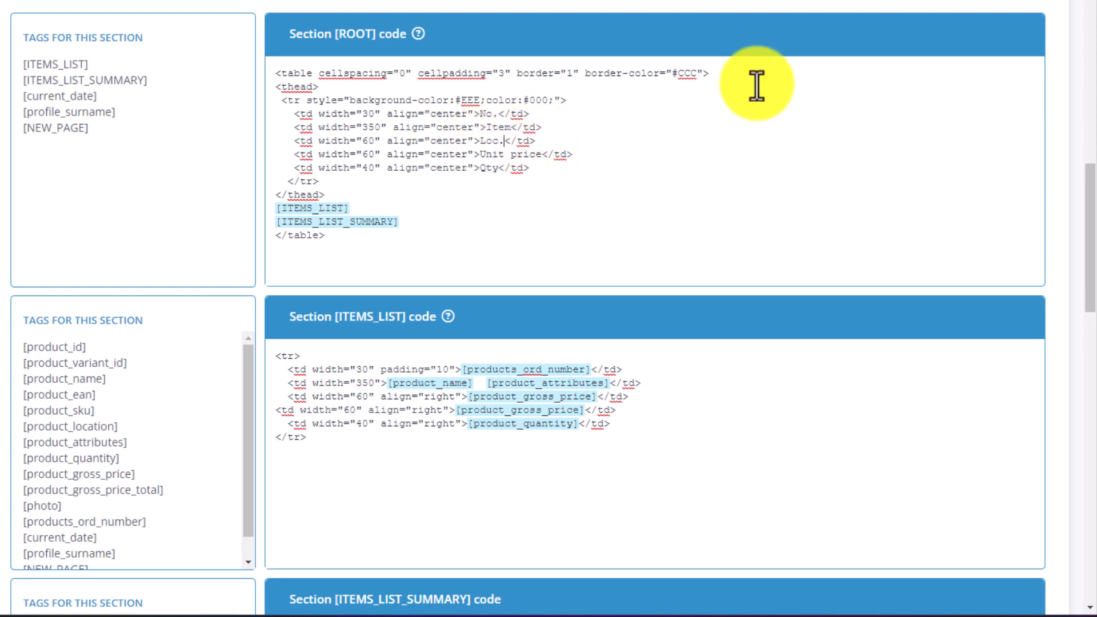
scroll(333, 247, "down", 1)
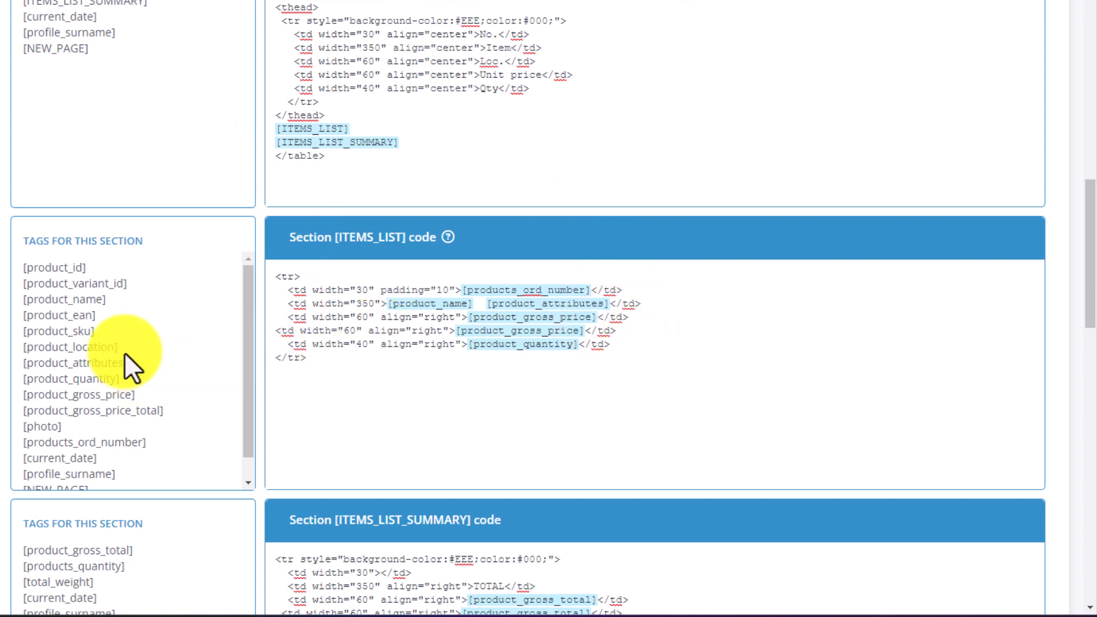
left_click_drag(120, 348, 17, 348)
key("ctrl+c")
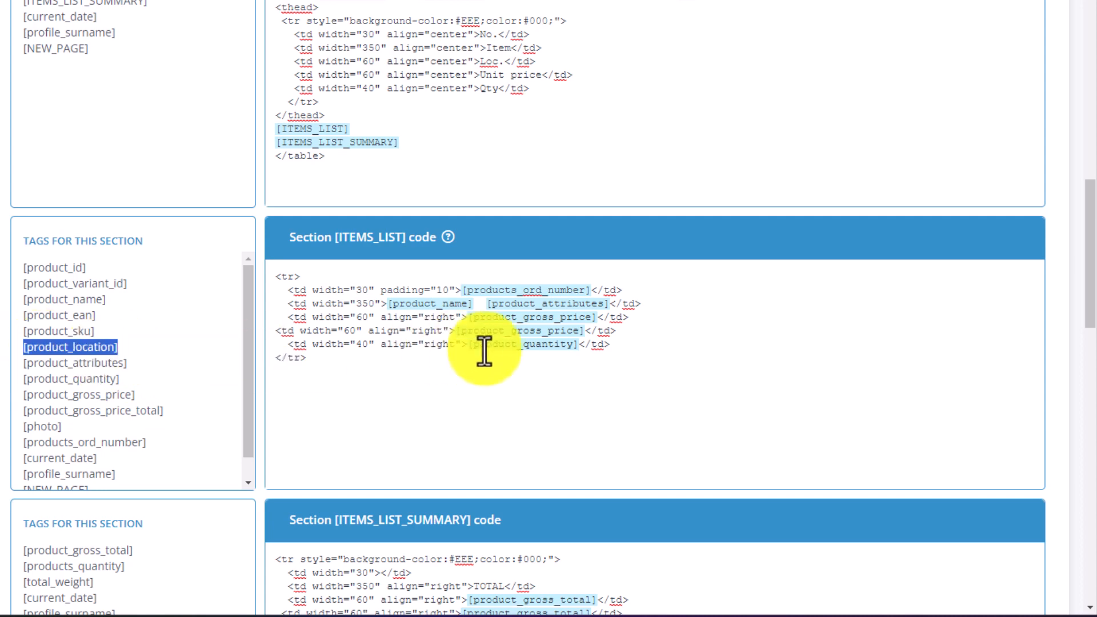
left_click_drag(597, 318, 472, 317)
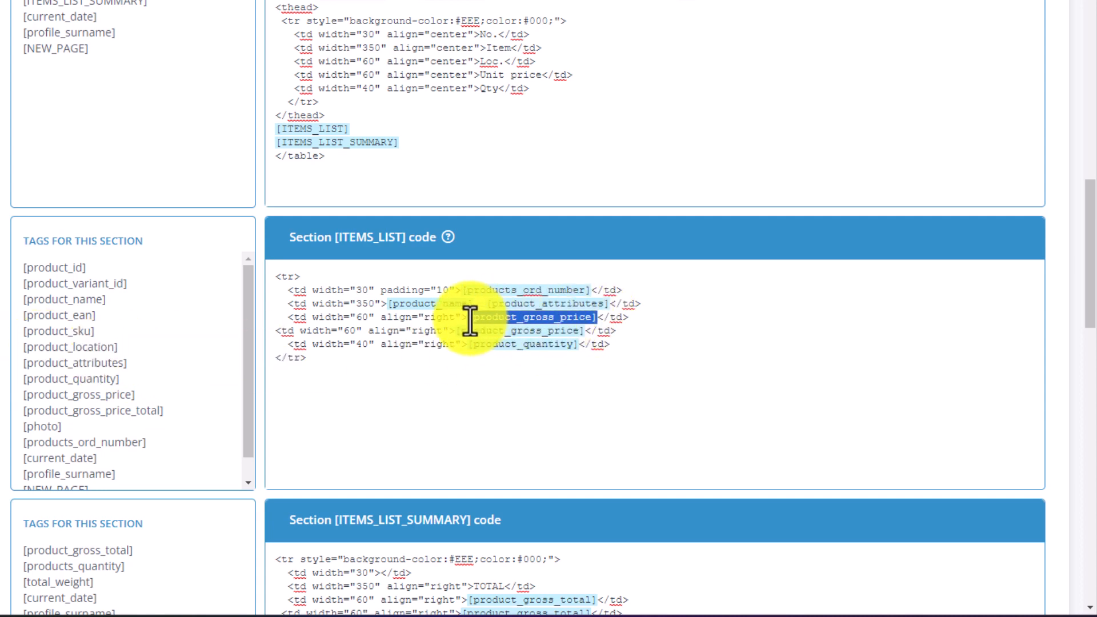
key("ctrl+v")
scroll(396, 361, "down", 3)
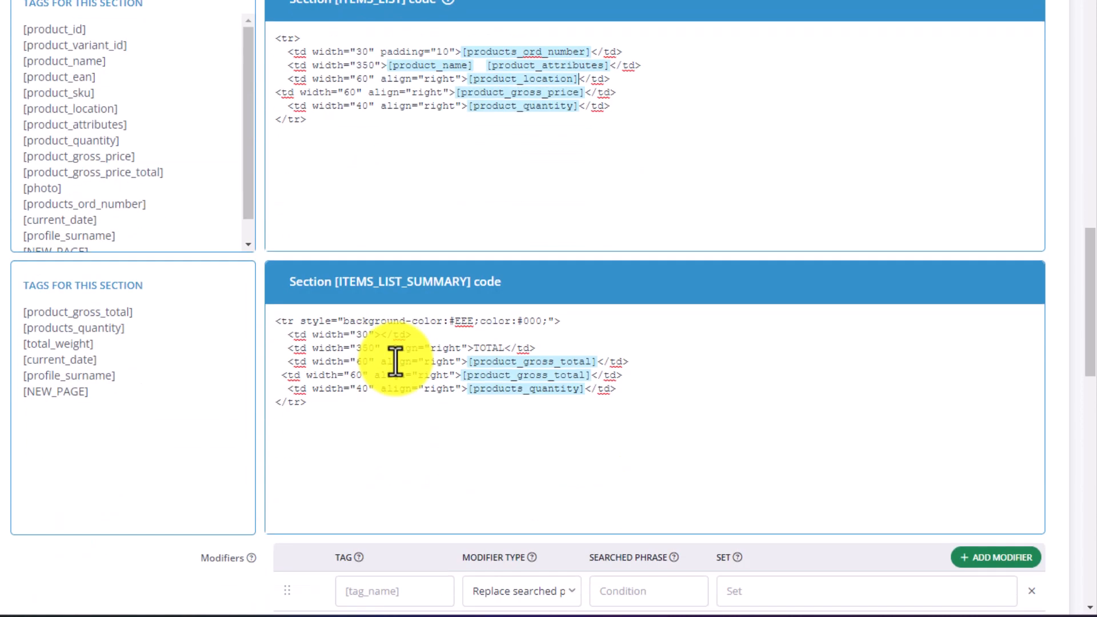
scroll(381, 366, "down", 1)
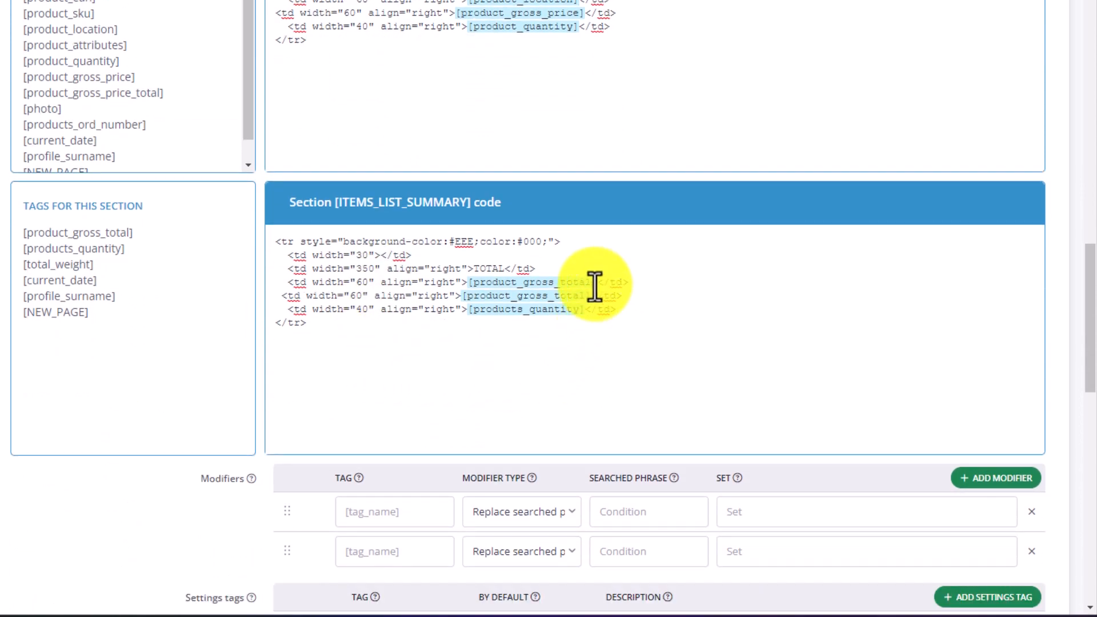
left_click_drag(591, 295, 463, 300)
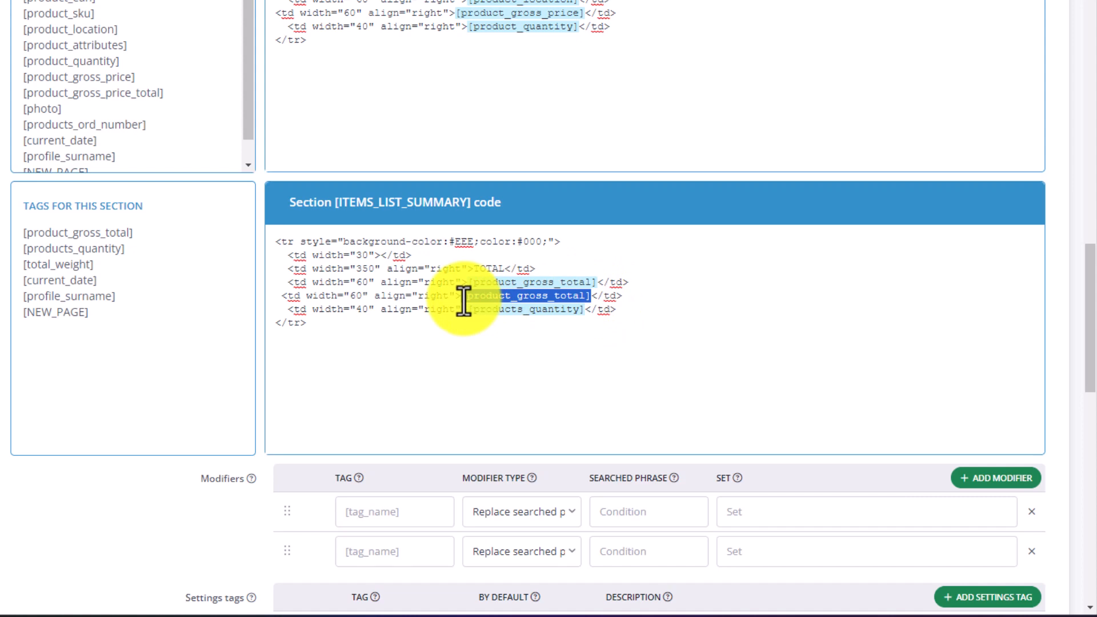
scroll(326, 365, "down", 10)
scroll(325, 365, "down", 5)
left_click(524, 54)
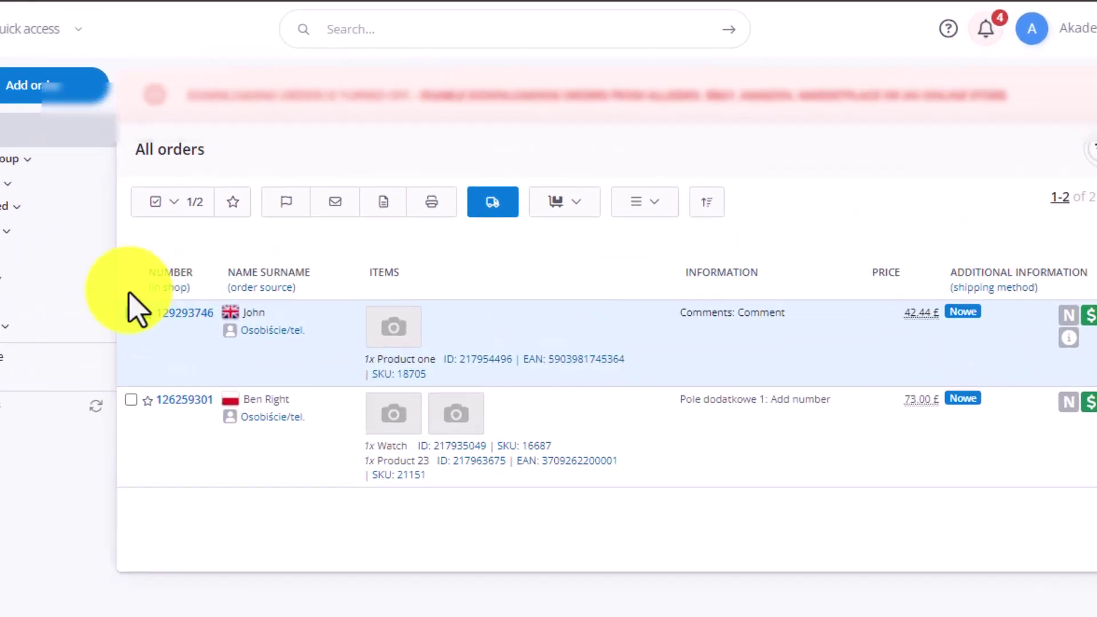
- Mark order 129293746 in the list and bring up its available printouts
left_click(132, 312)
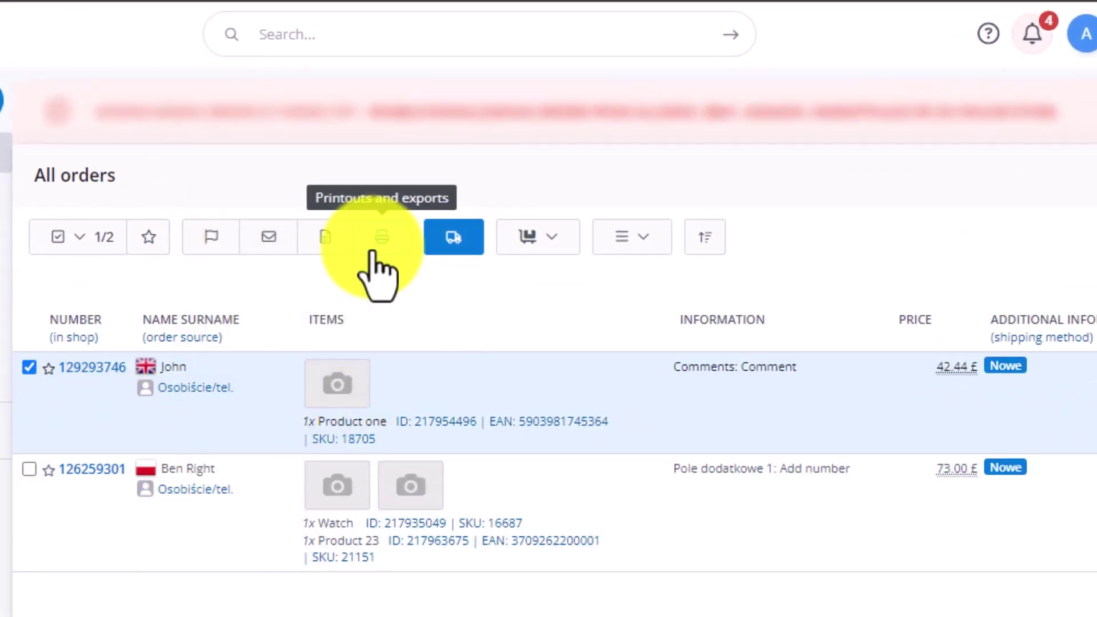
left_click(377, 244)
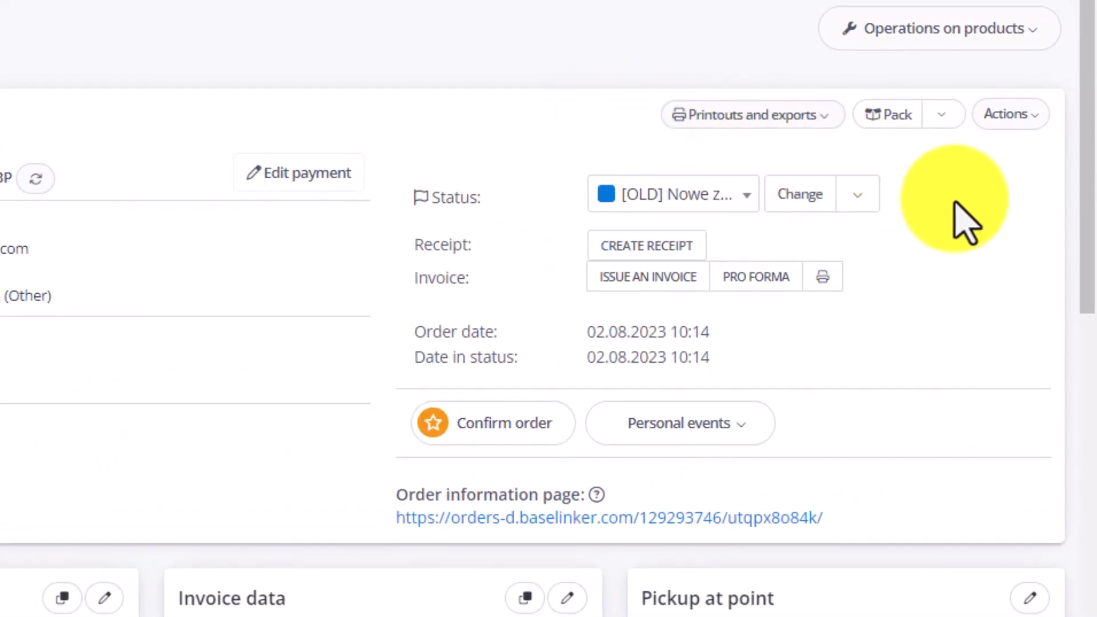
- Show the Printouts and exports menu on order 129293746's details page
left_click(771, 114)
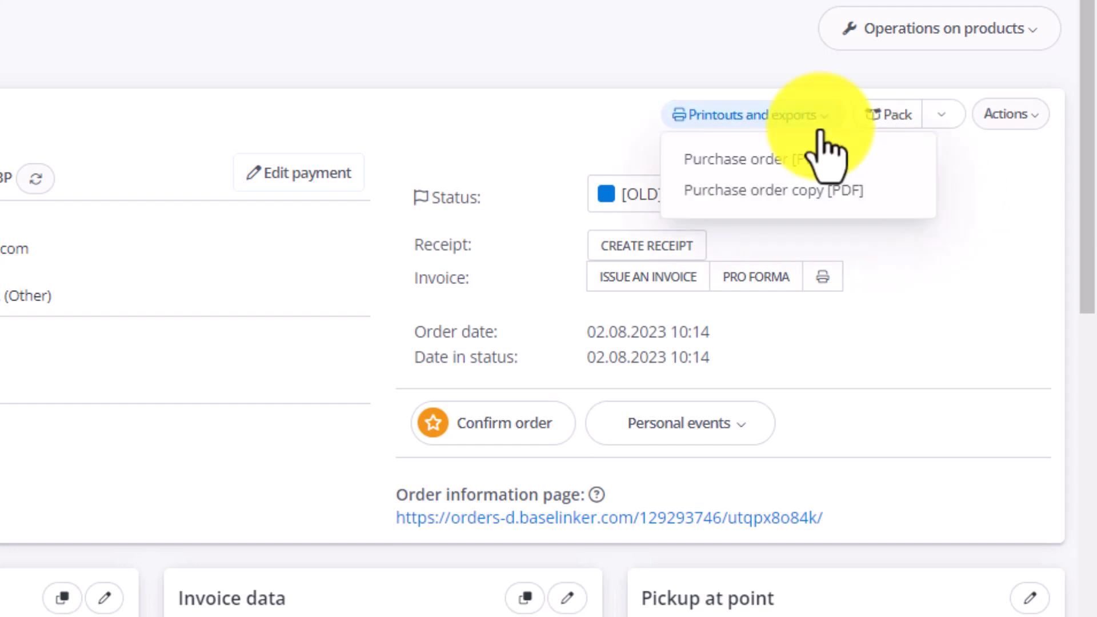